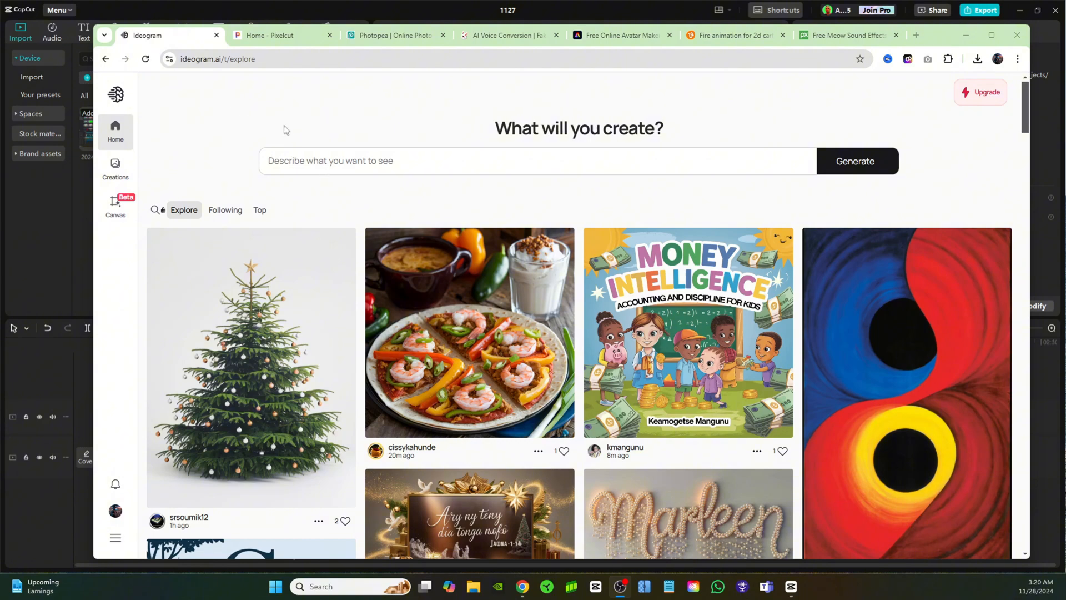
click(507, 35)
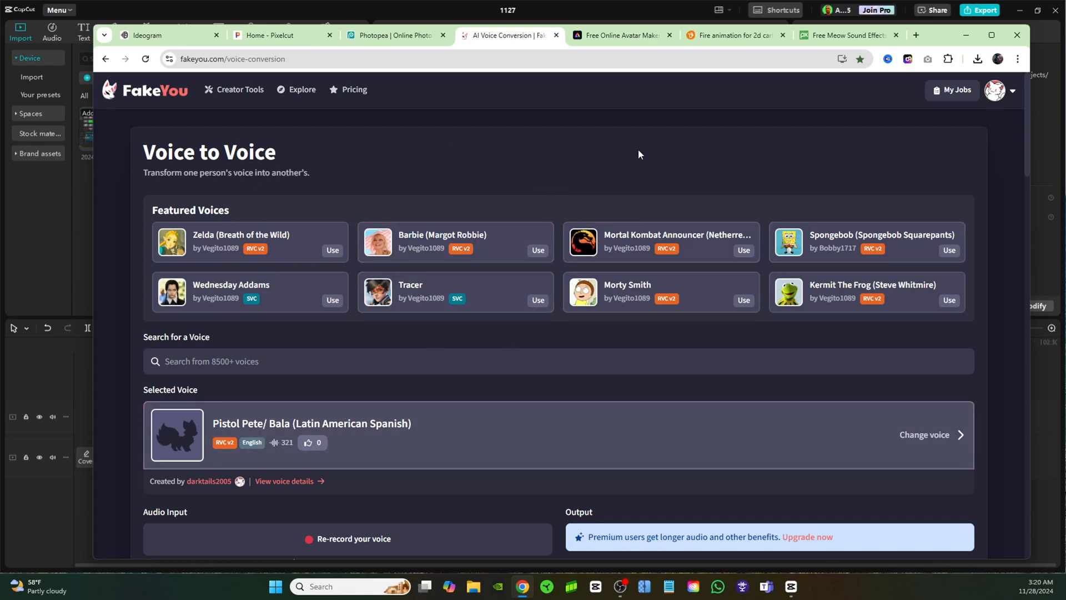
key(ctrl+1)
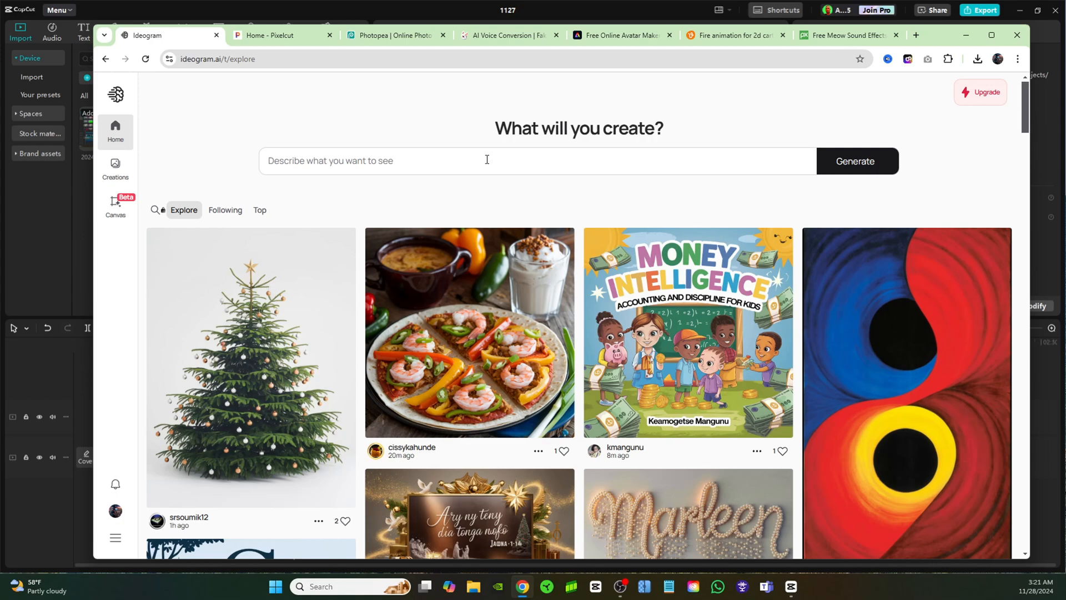
- Generate Anime-style images from the copied prompt describing a cartoon Donald Trump talking on a cell phone in front of the White House
right_click(358, 158)
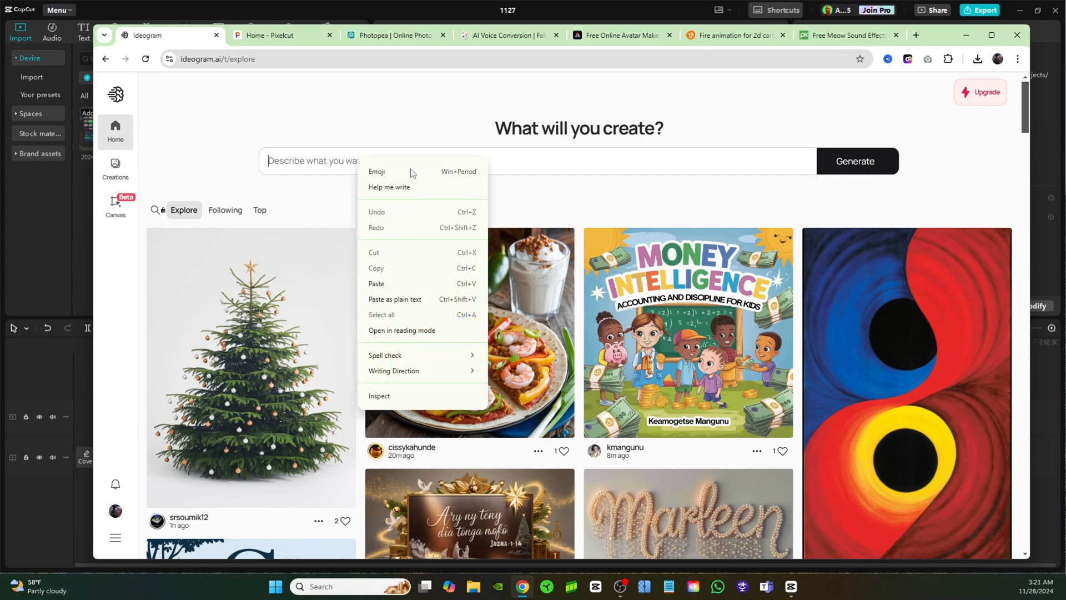
click(385, 286)
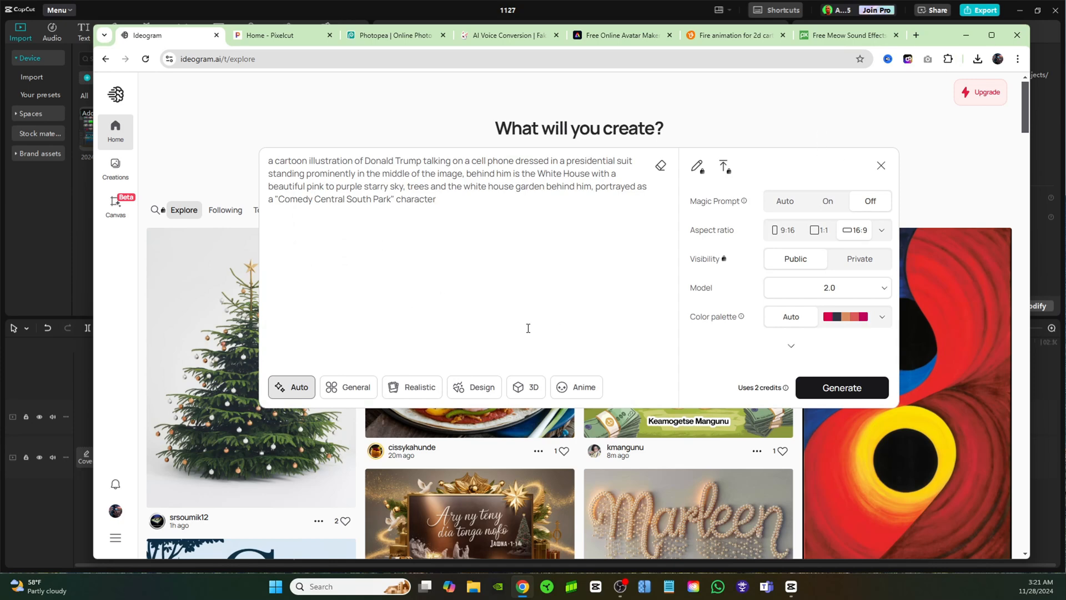
click(588, 392)
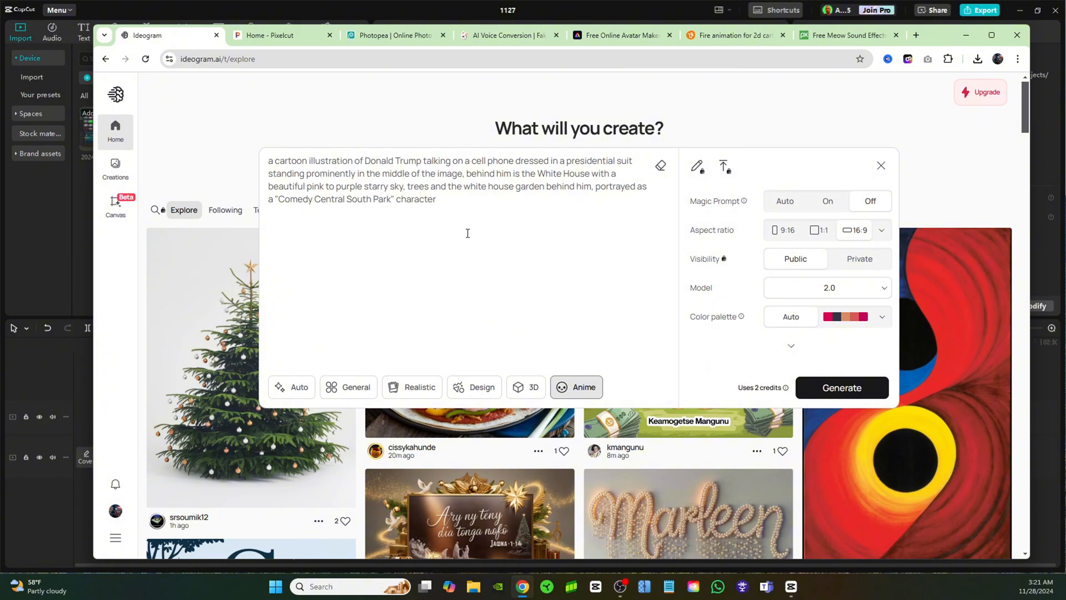
key(Return)
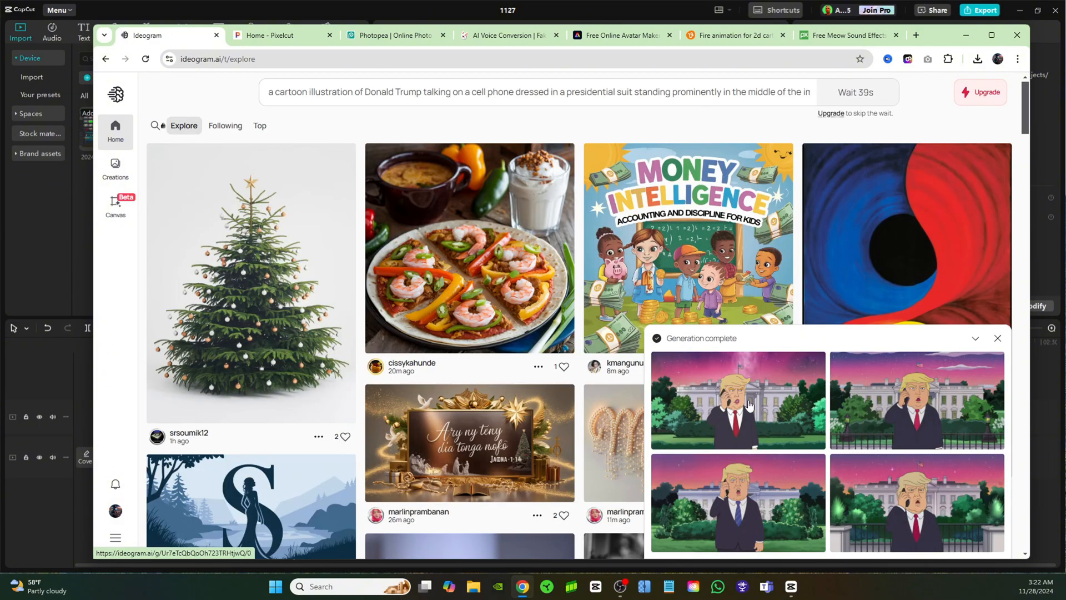
- Open the third generated image, the one with the striped blue tie, and download it as JPEG (70% quality)
click(738, 489)
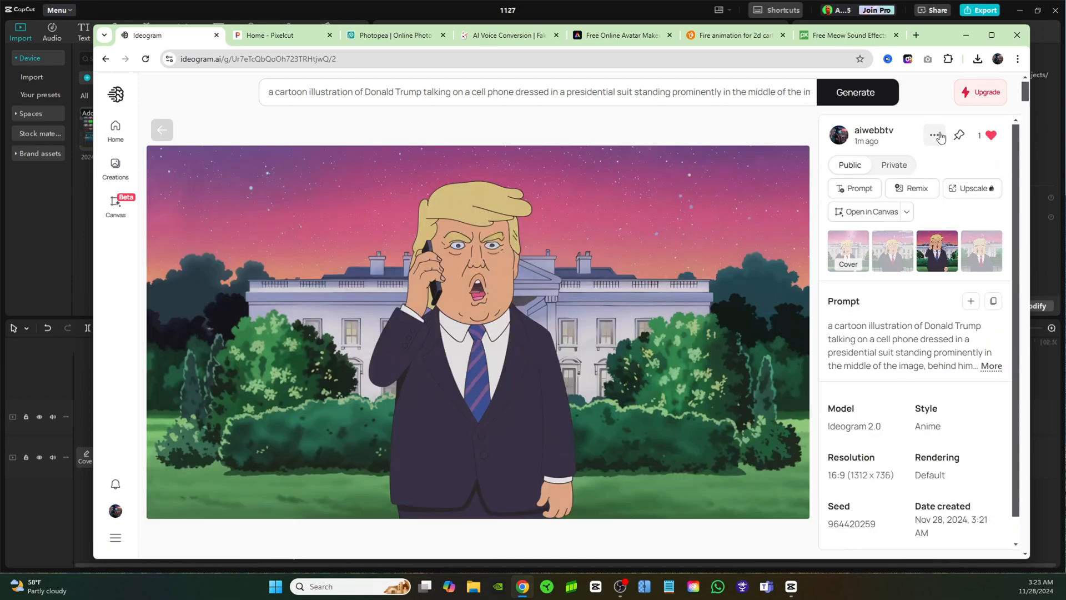
click(935, 136)
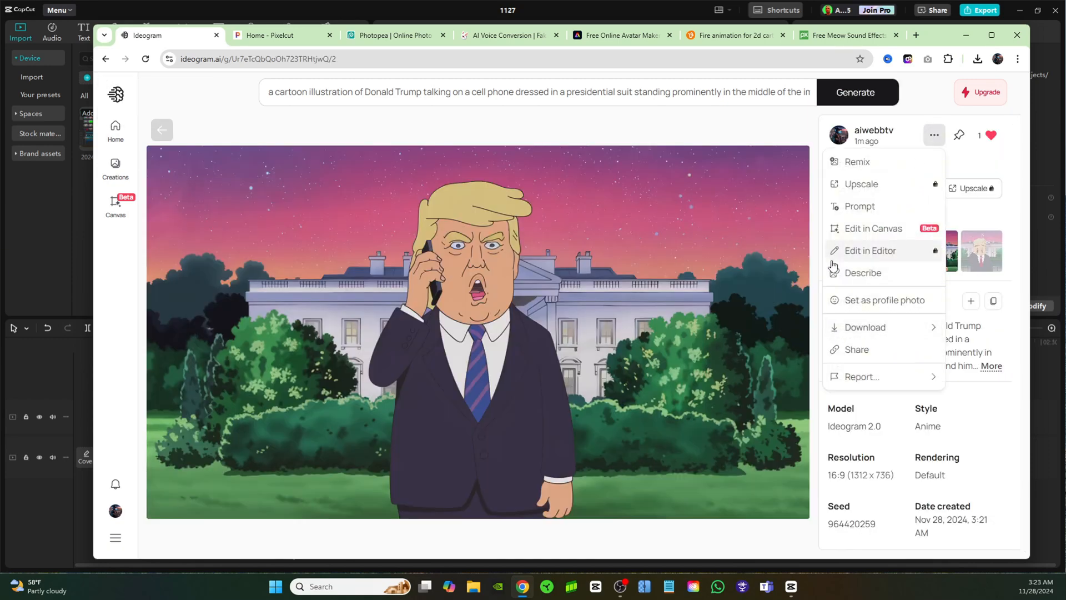
mouse_move(899, 331)
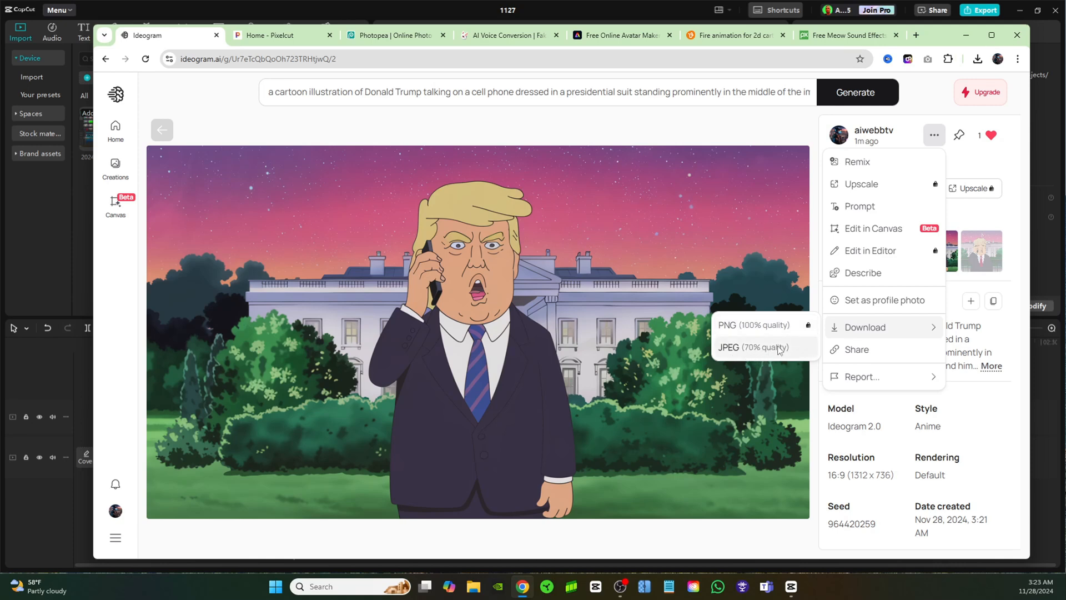
click(779, 348)
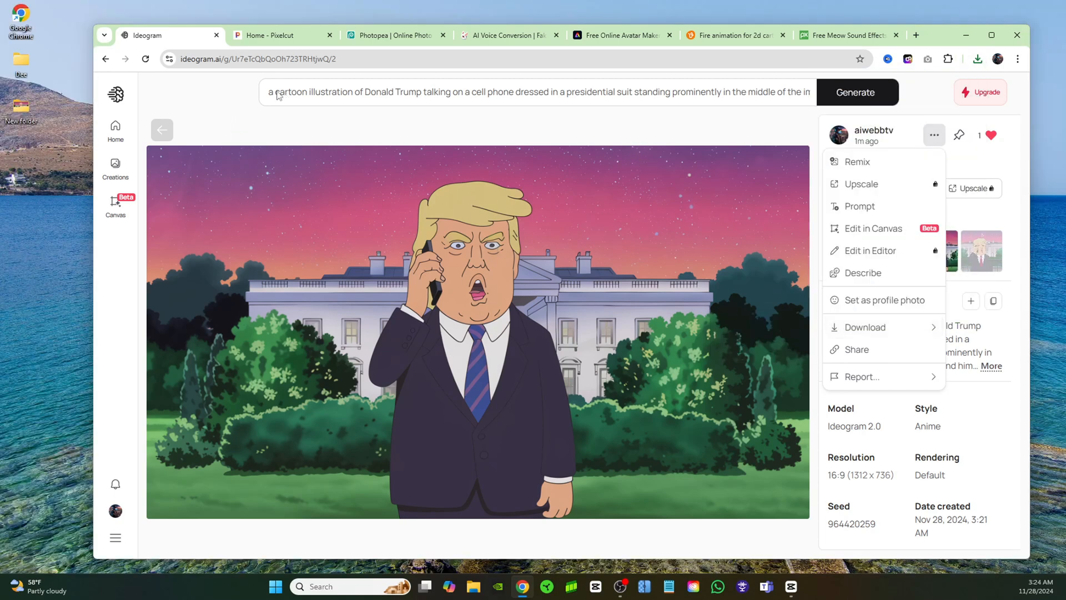
- Switch to Pixelcut, remove the background from the downloaded cartoon image and download the transparent cutout
click(276, 39)
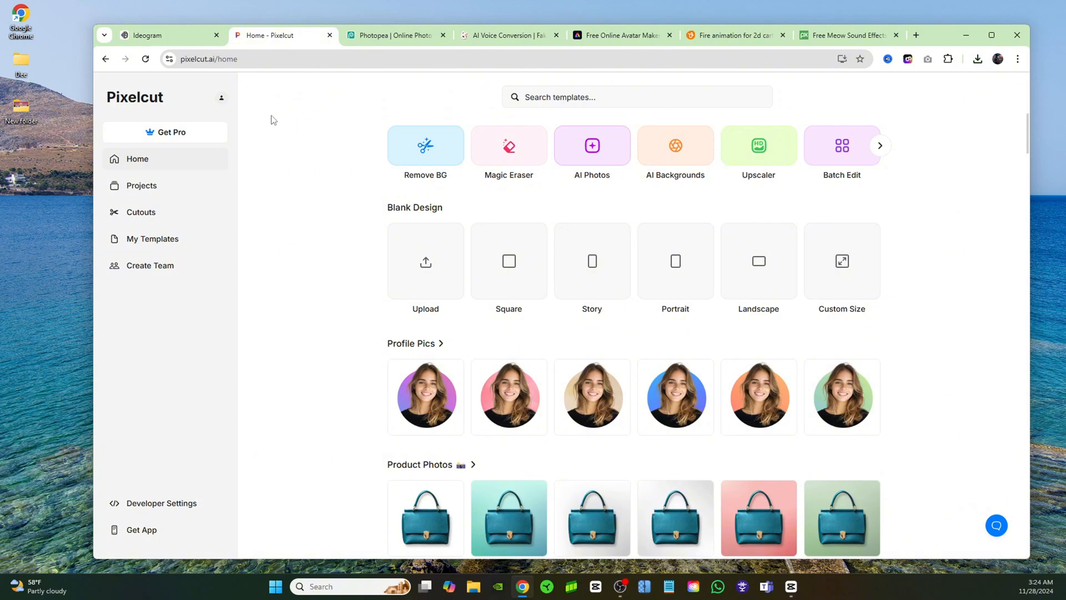
click(428, 151)
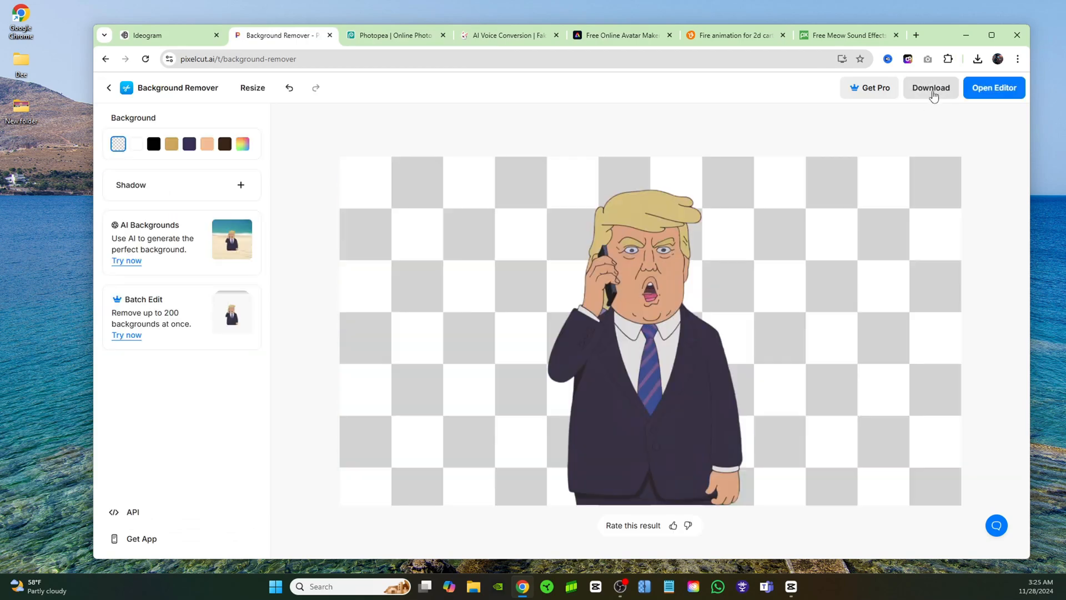
click(931, 88)
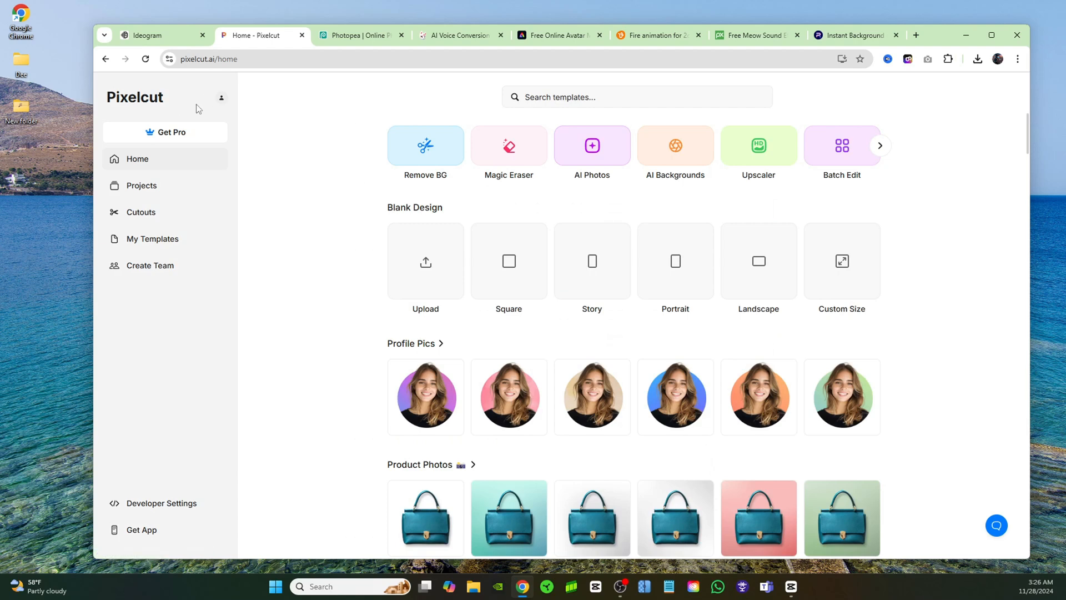
- Upload the original cartoon image to Magic Eraser and erase the whole figure from the White House background with brush size 76
click(511, 150)
click(565, 333)
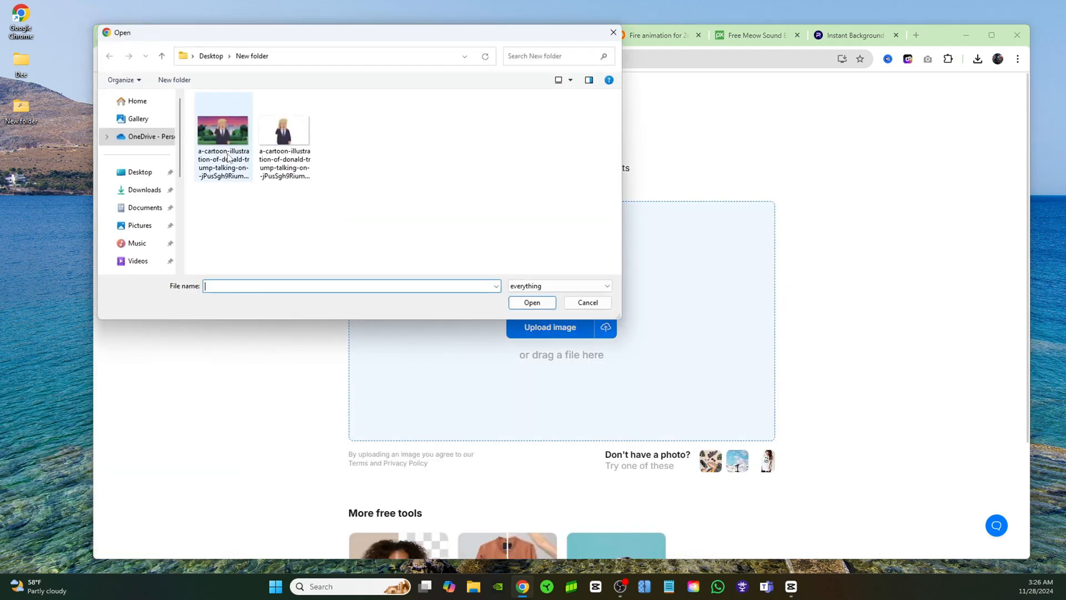
drag(169, 189, 193, 189)
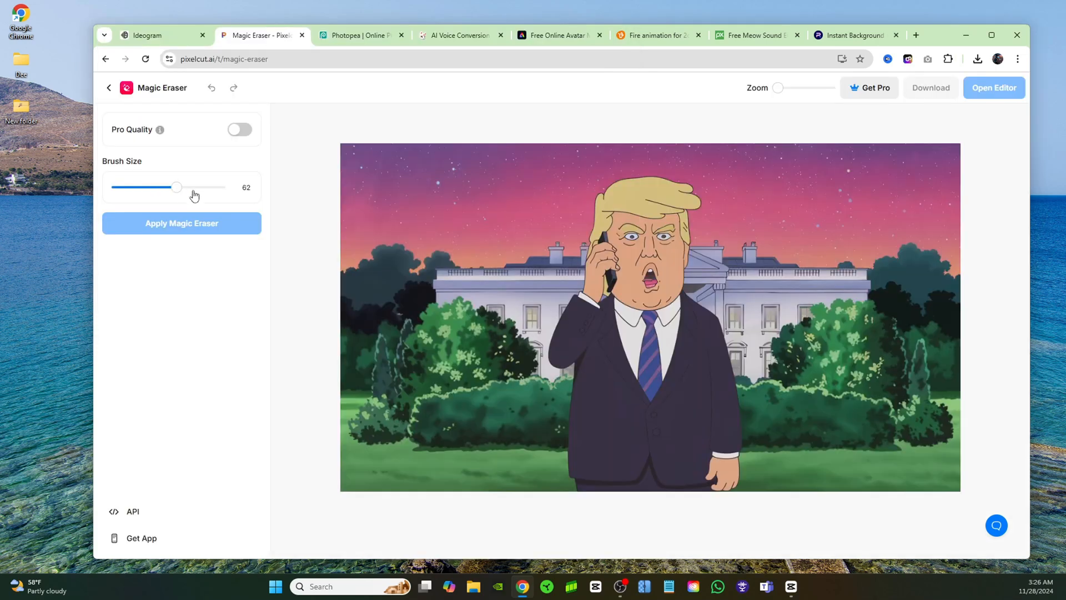
drag(625, 383, 601, 406)
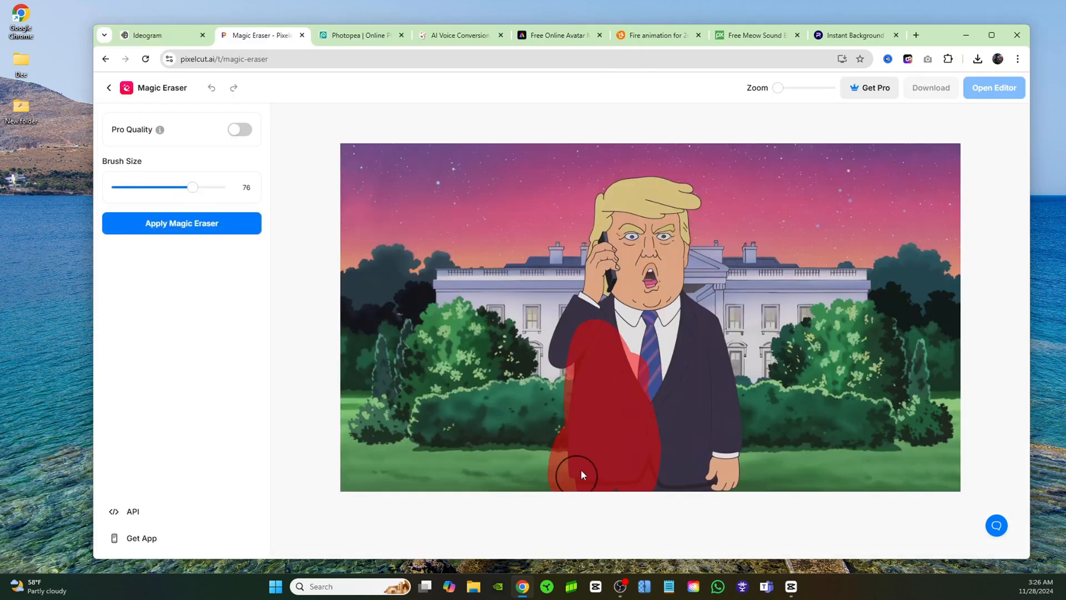
mouse_move(581, 474)
mouse_down()
mouse_move(607, 499)
mouse_move(647, 484)
mouse_up()
mouse_move(682, 417)
mouse_down()
mouse_move(713, 415)
mouse_move(722, 469)
mouse_up()
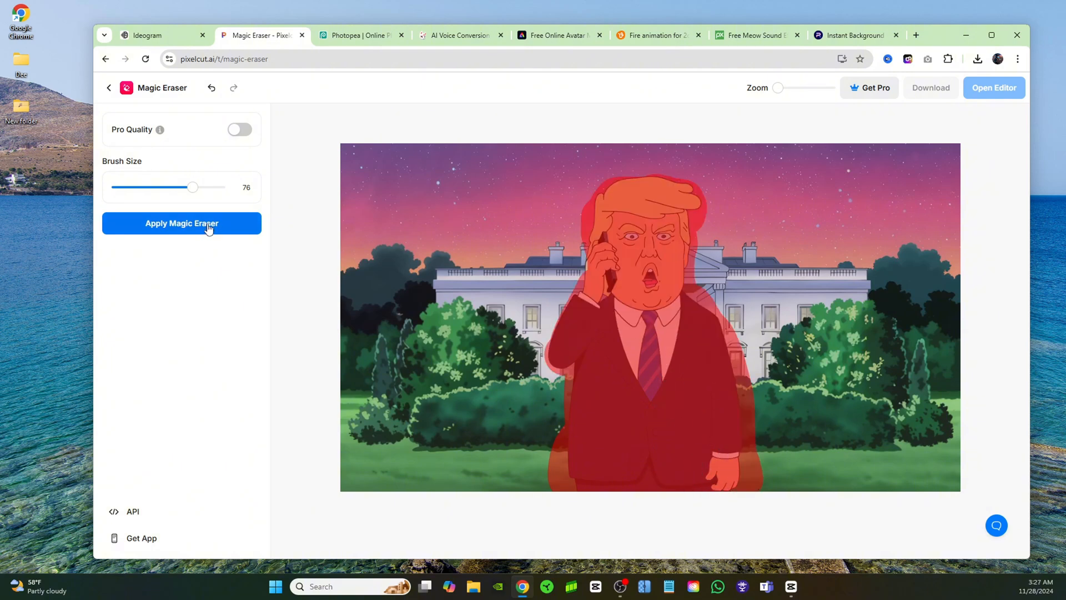
click(209, 227)
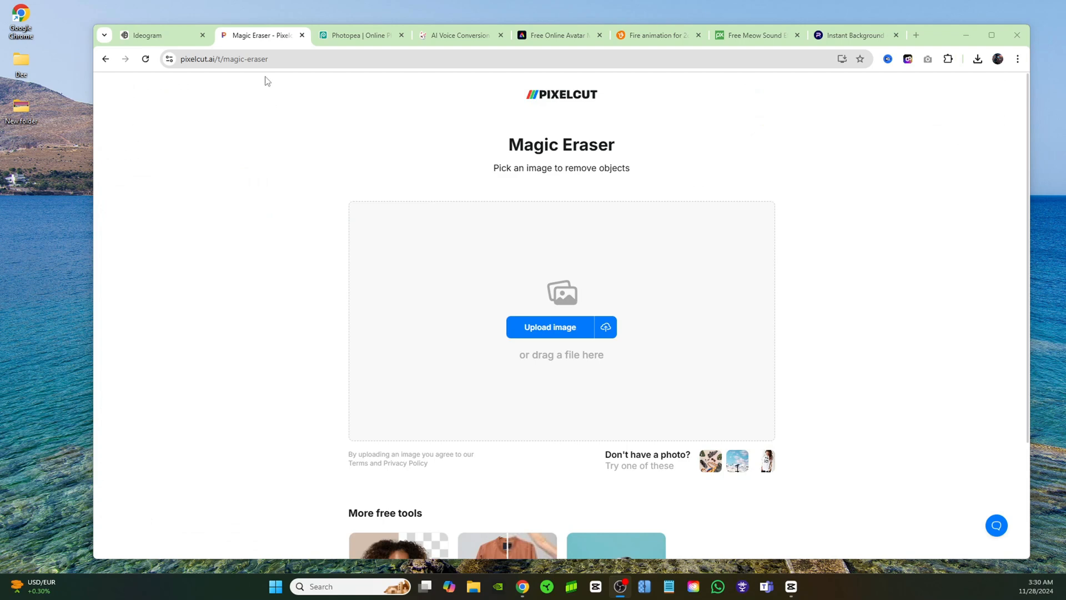
- Switch to Photopea, open the transparent character cutout and cover the open mouth with skin colour using the Clone Tool
click(343, 39)
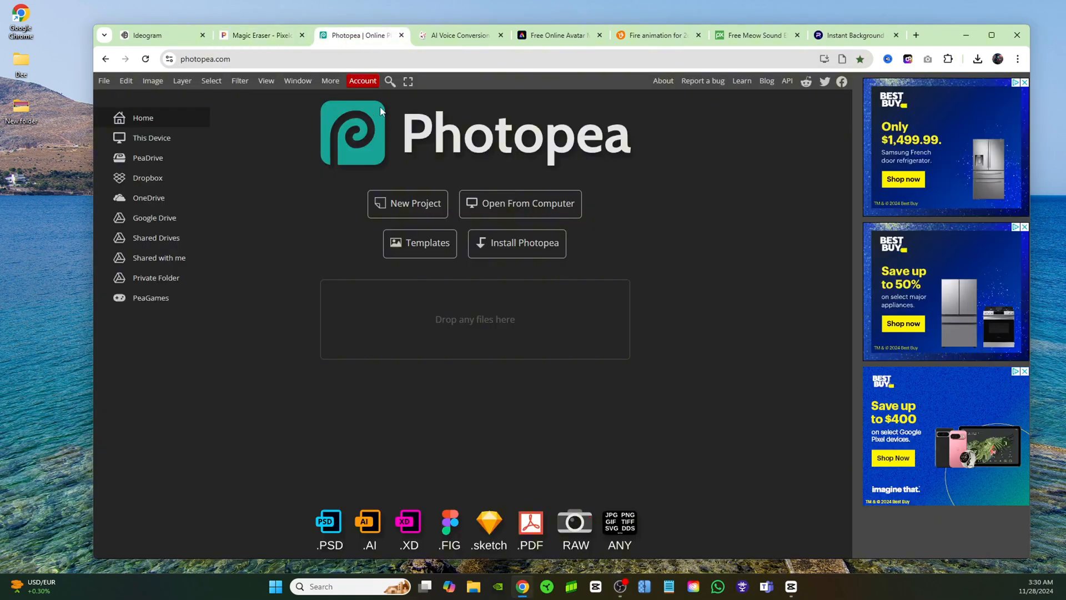
click(526, 209)
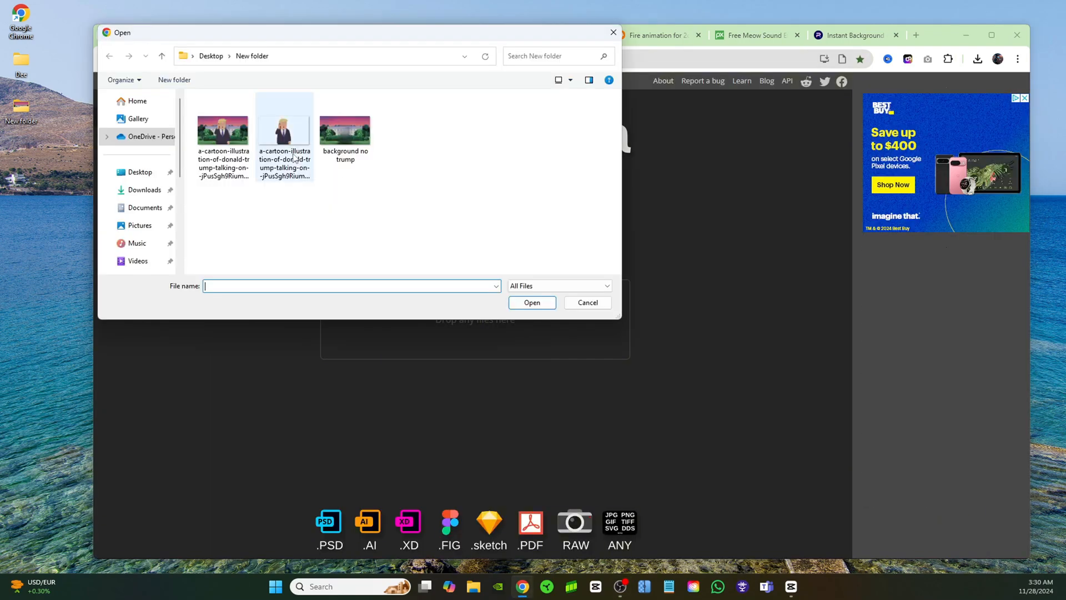
click(283, 141)
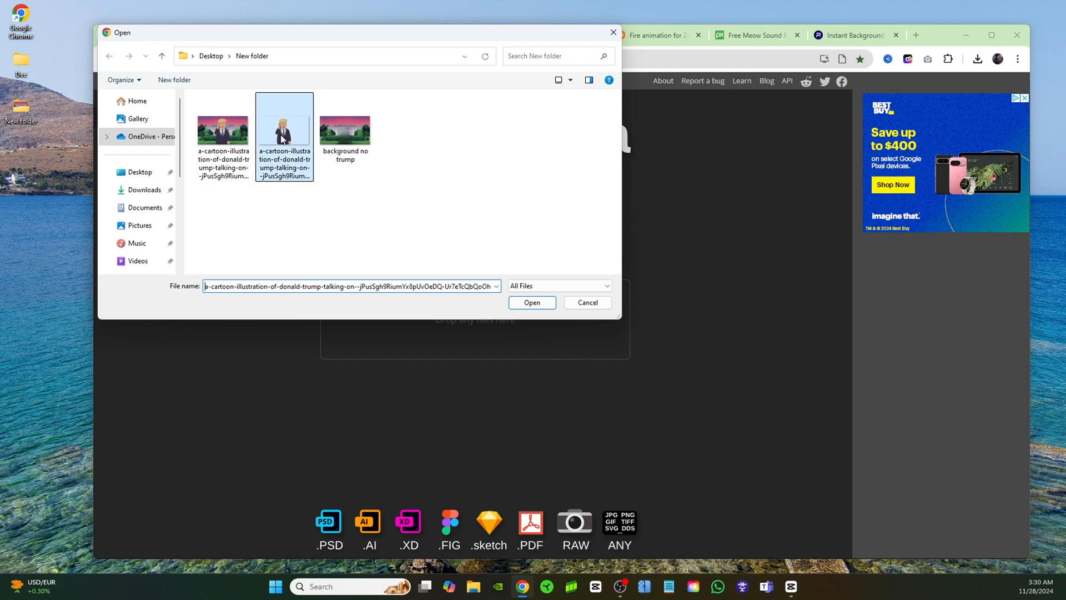
click(532, 302)
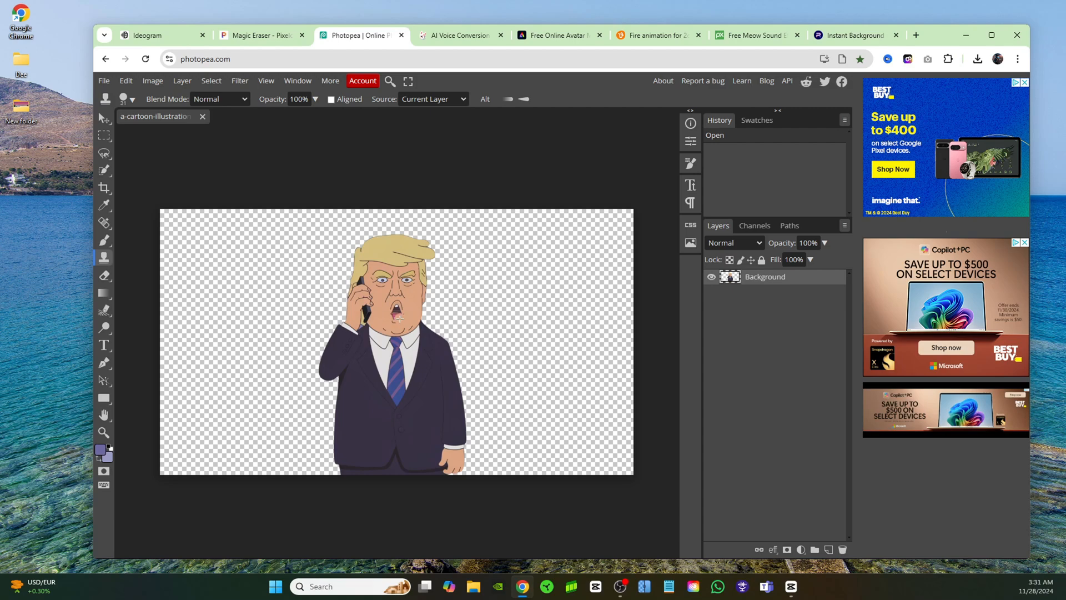
drag(400, 317, 396, 315)
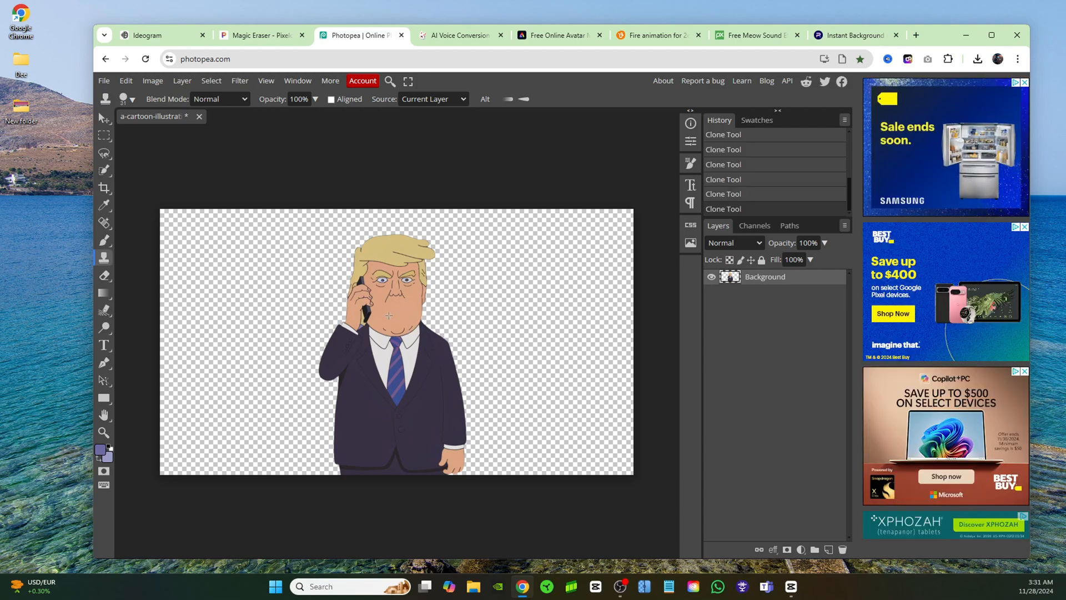
- Export the mouthless character as a PNG named "trump no mouth"
click(103, 81)
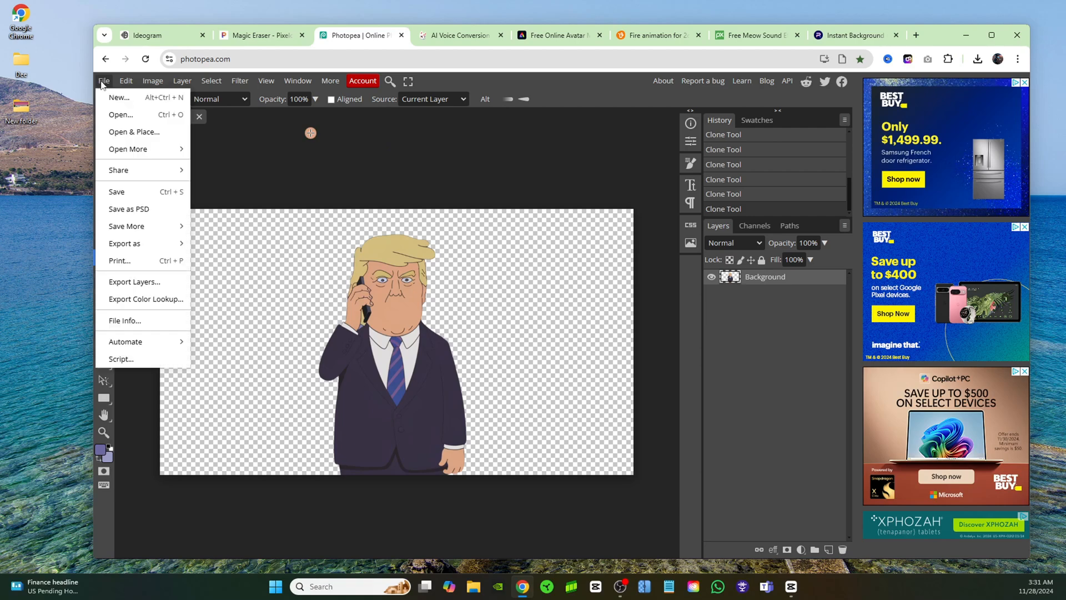
mouse_move(161, 246)
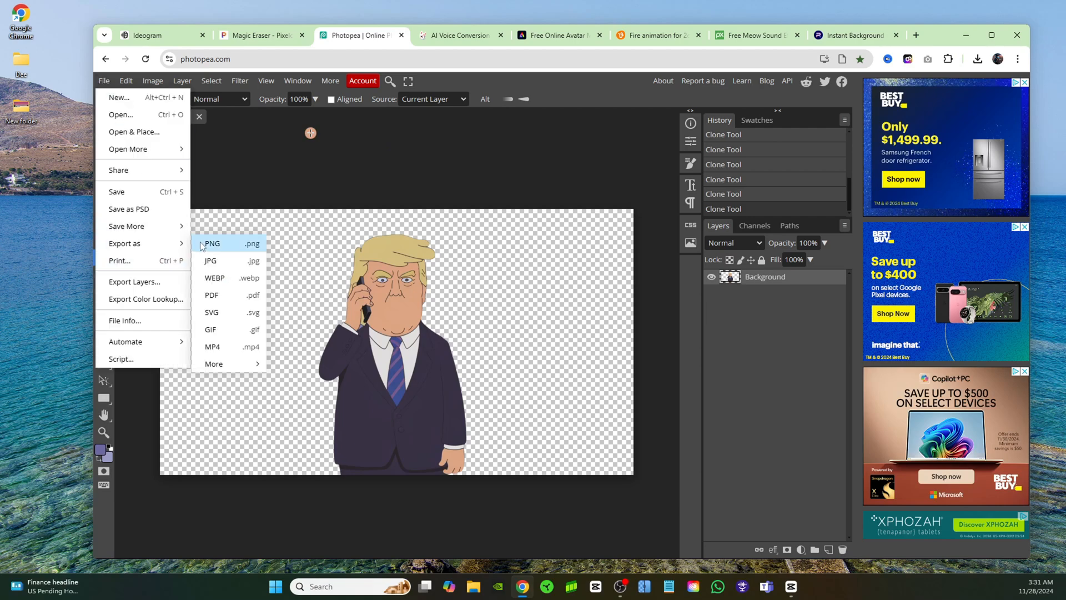
click(223, 247)
click(474, 194)
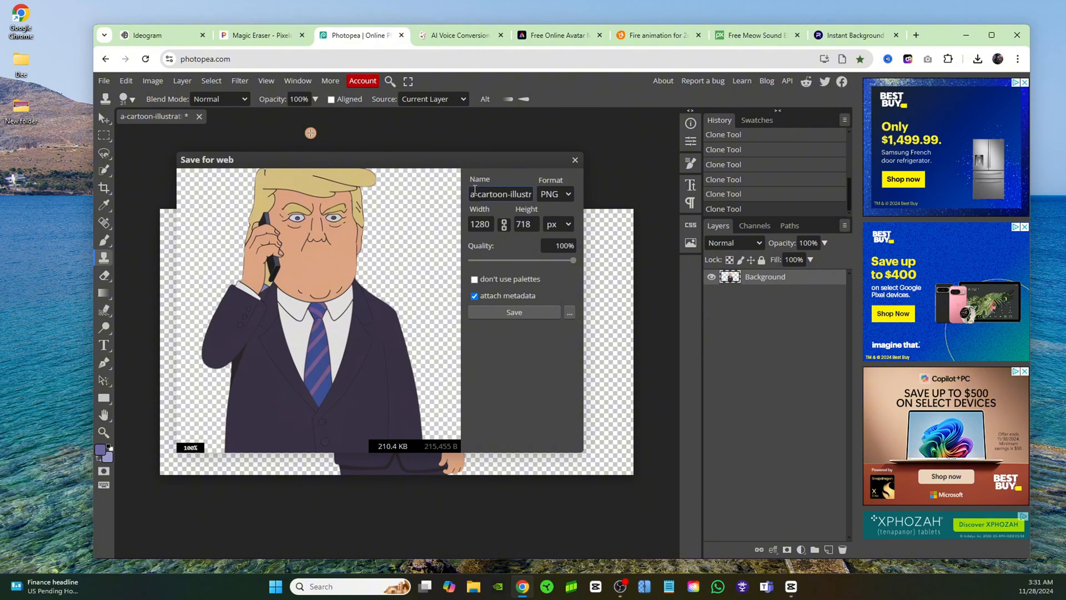
key(ctrl+a)
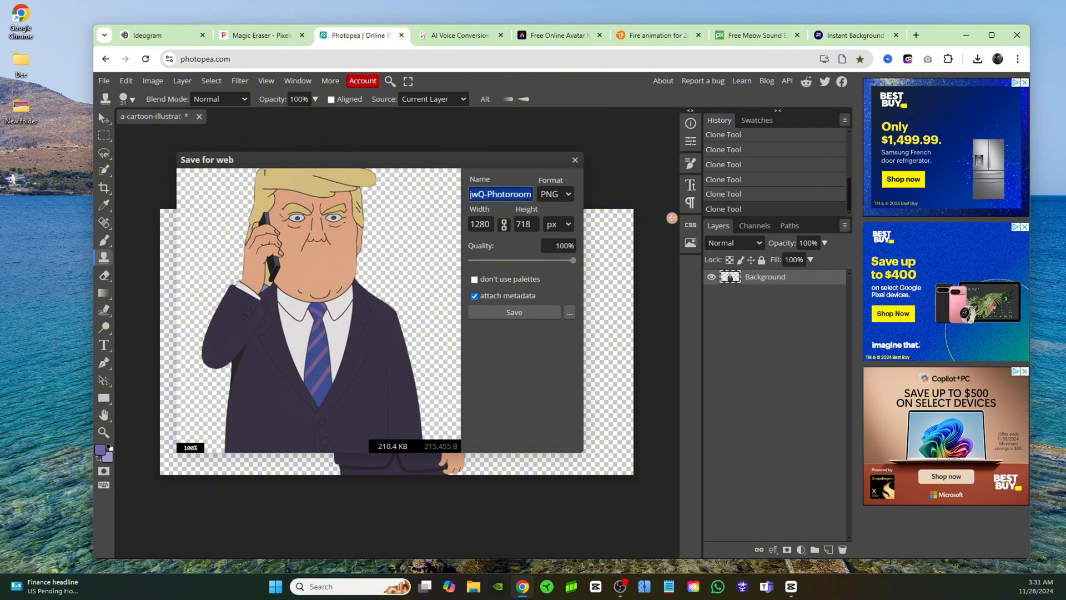
text(trump no mouth)
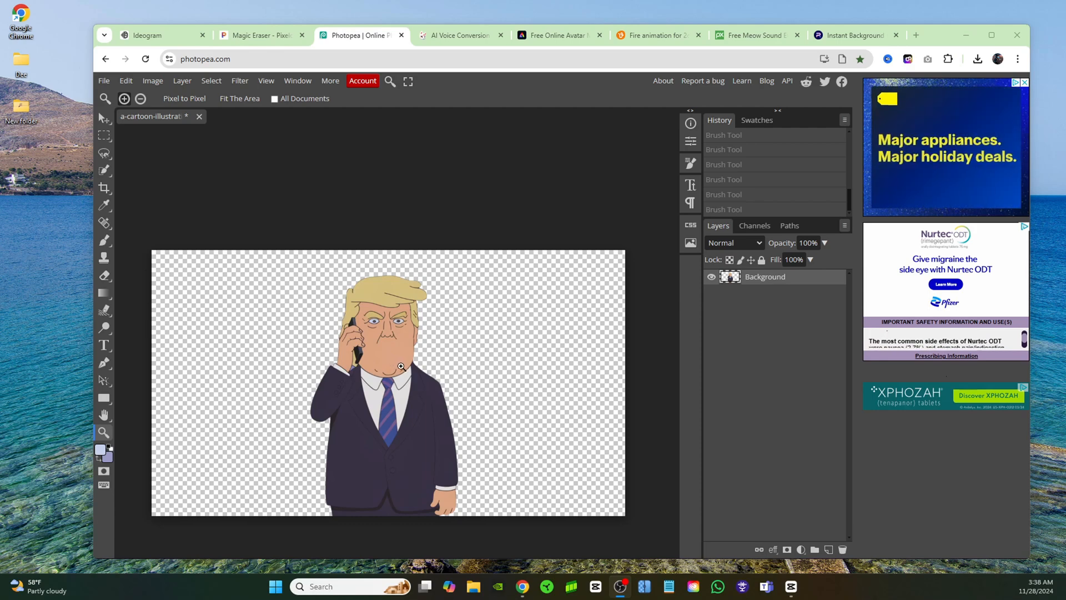
- Prepare the Brush Tool for painting a mouth, with black as the foreground colour and pink as the background colour
click(392, 363)
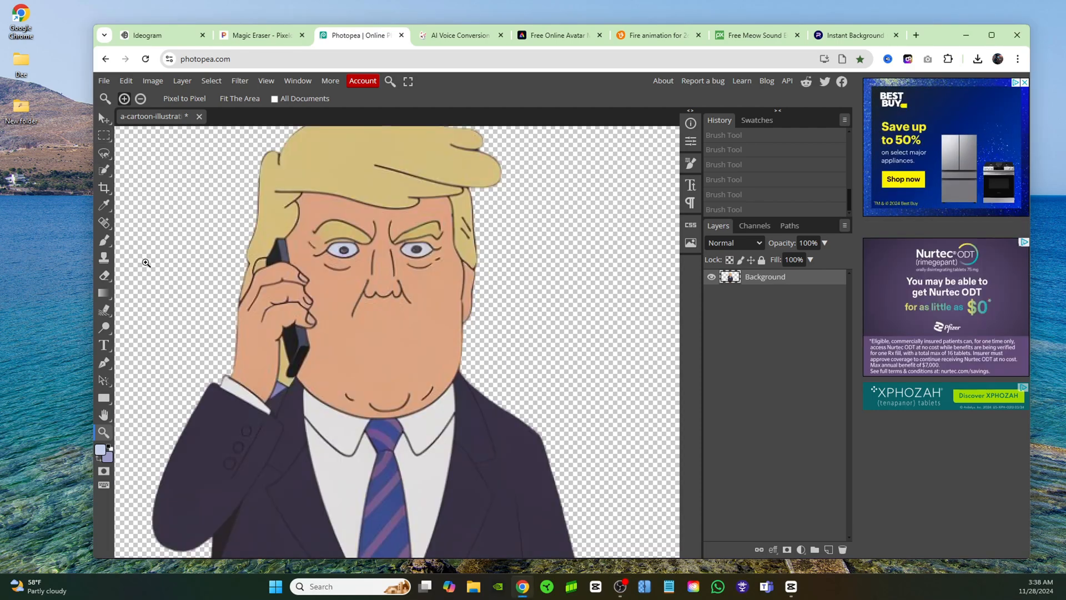
click(105, 241)
click(100, 451)
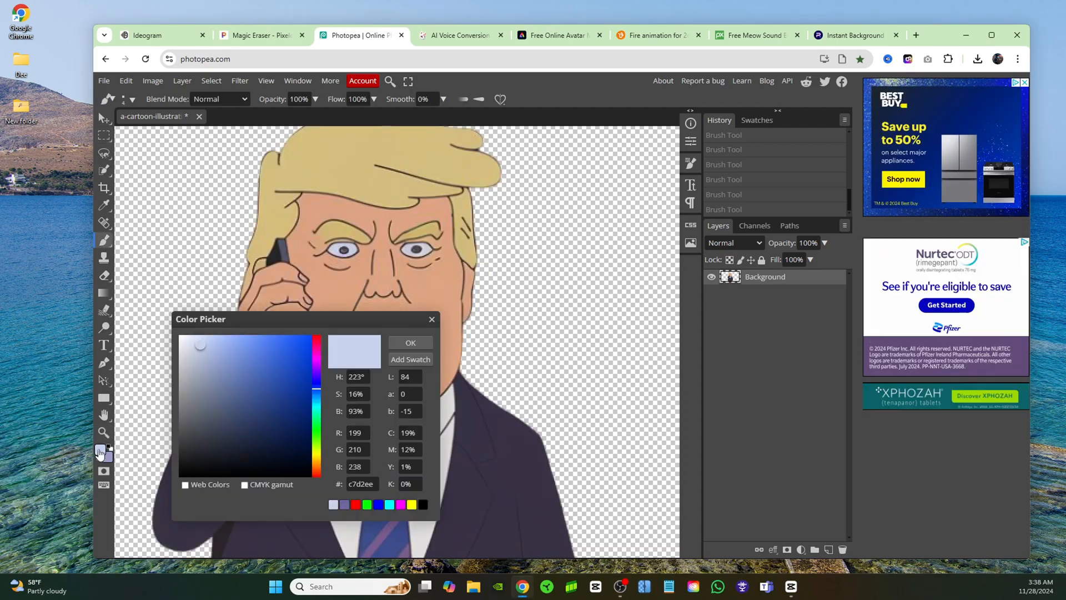
click(177, 475)
click(410, 343)
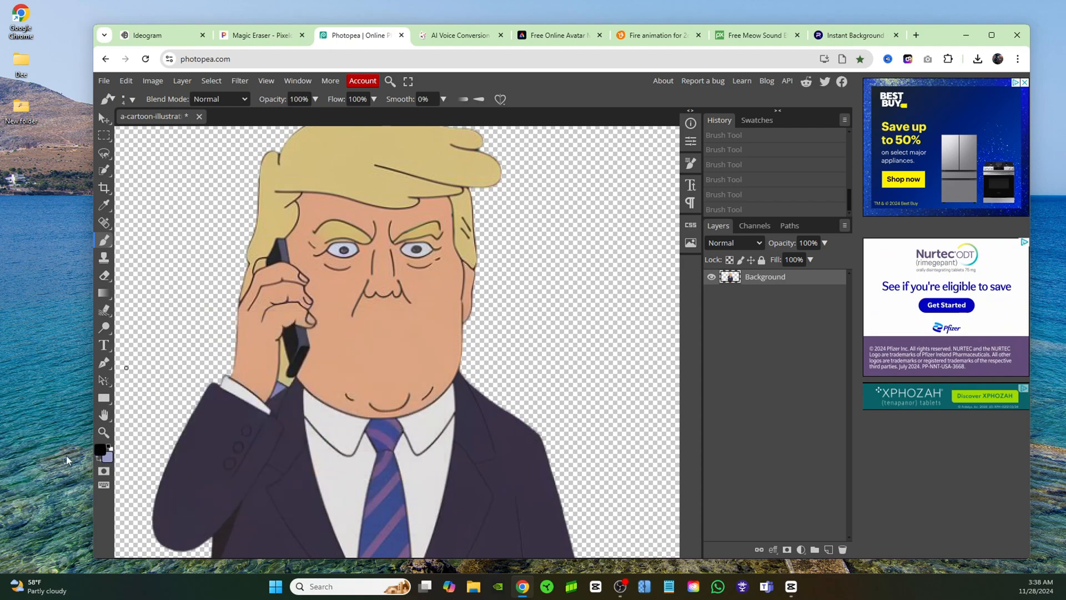
click(106, 458)
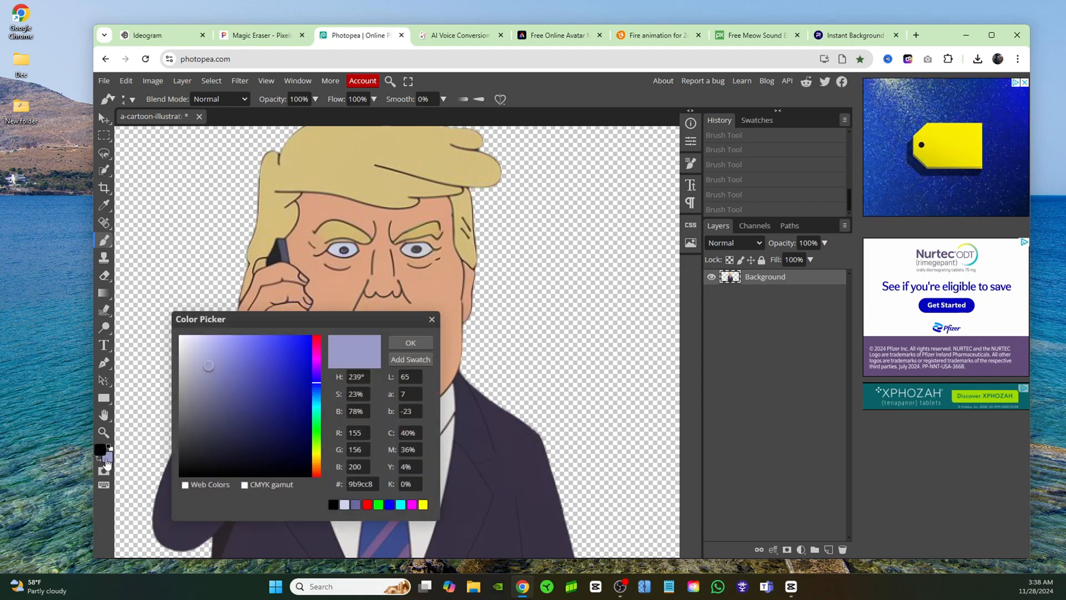
click(315, 352)
click(218, 343)
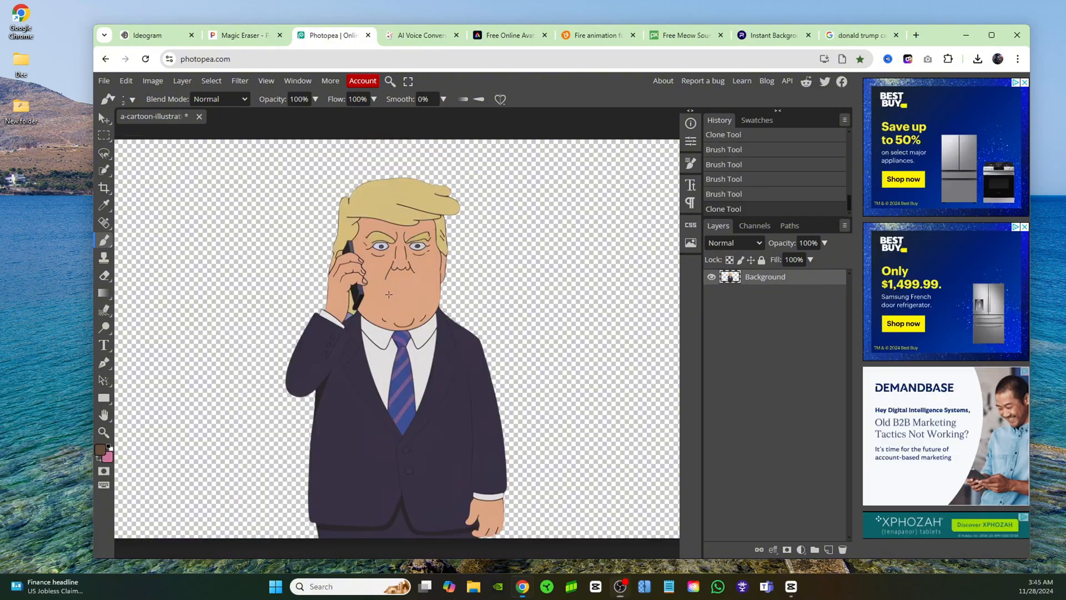
- Paint a small rounded open mouth onto the blank face using the Brush and Clone tools
key(ctrl+z)
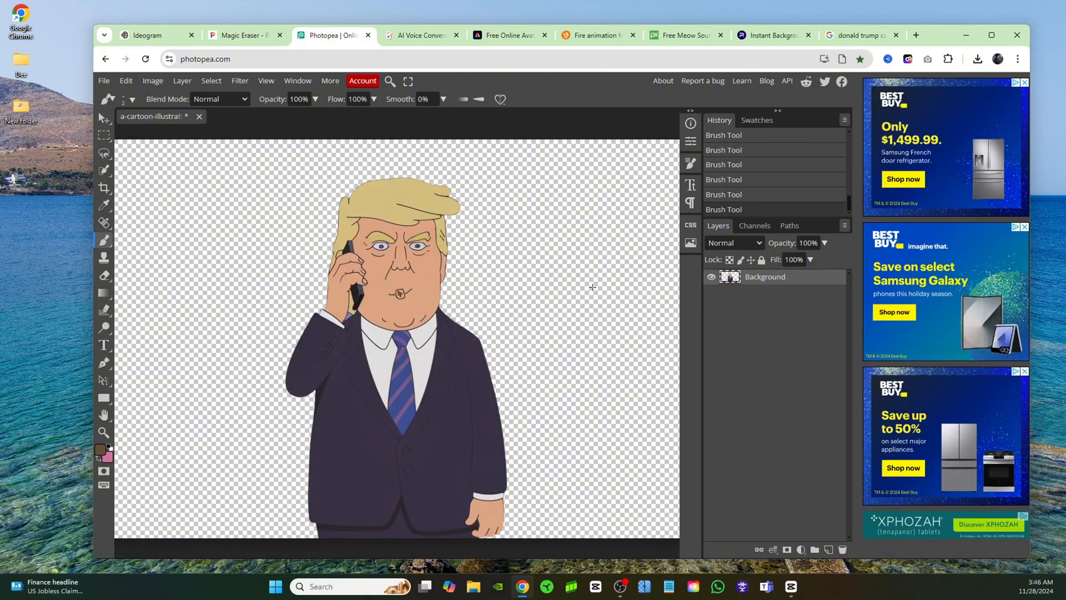
scroll(395, 289, up, 5)
key(ctrl+shift+z)
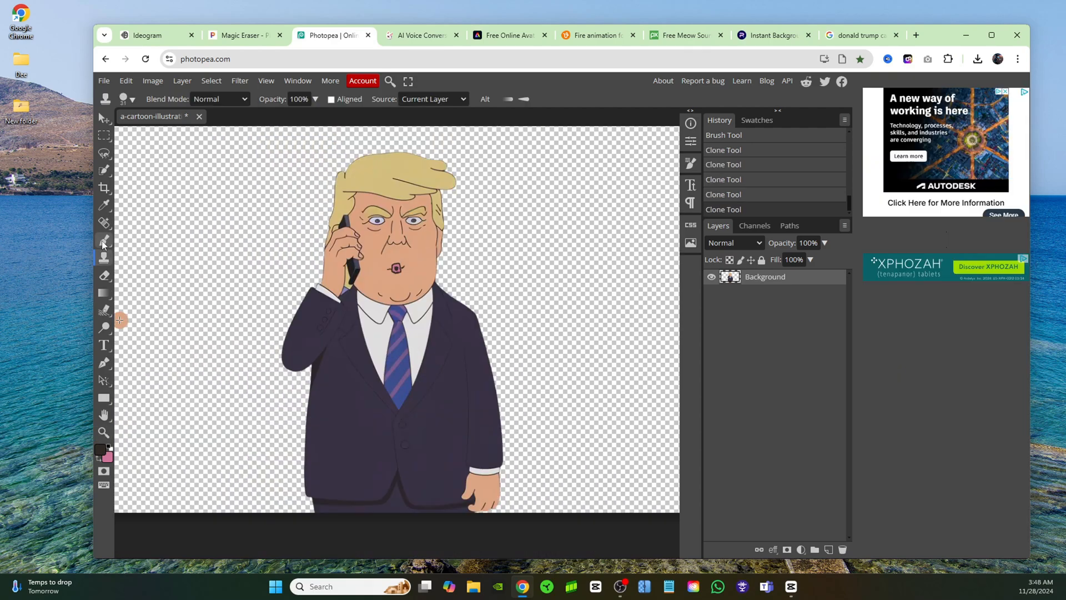
- Add a short brush stroke beside the rounded mouth and export the image as a PNG
key(b)
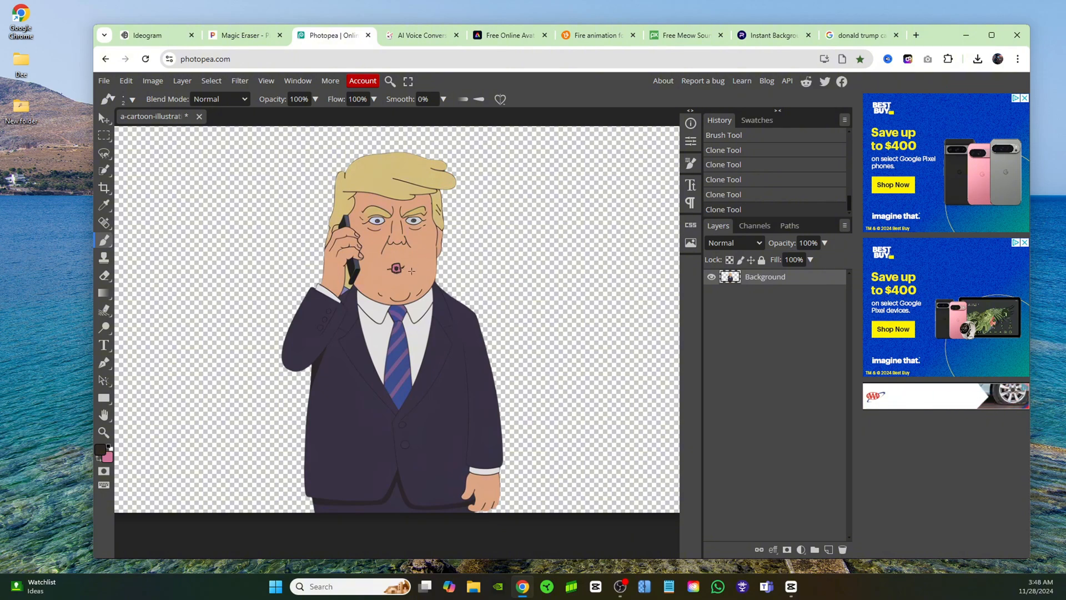
click(103, 81)
mouse_move(158, 247)
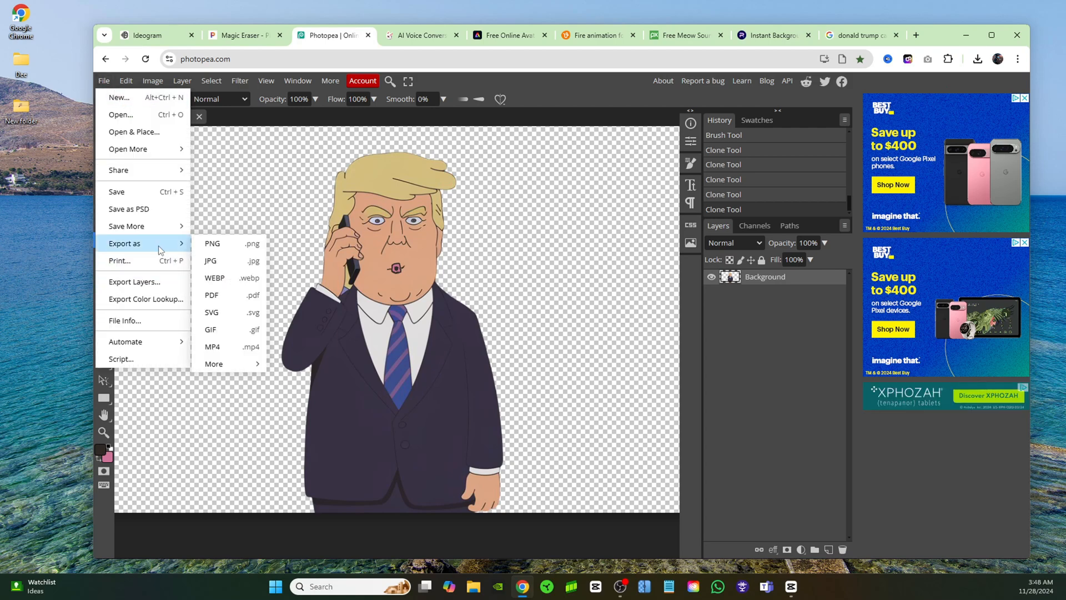
click(207, 244)
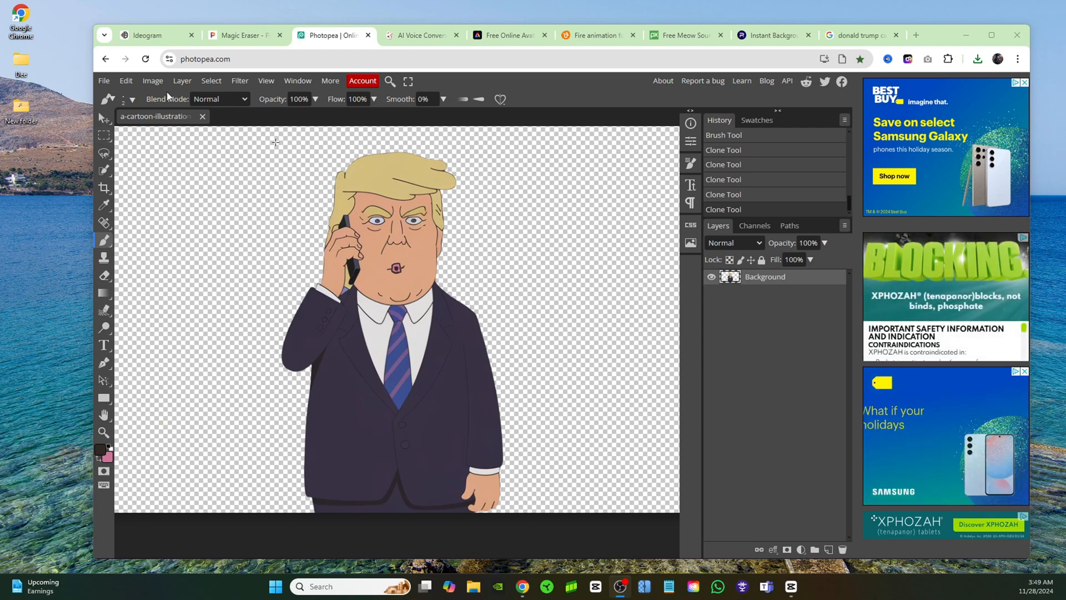
- Start Puppet Warp on the character, hide the mesh, and pin the forehead, chin and both shoulders
click(126, 80)
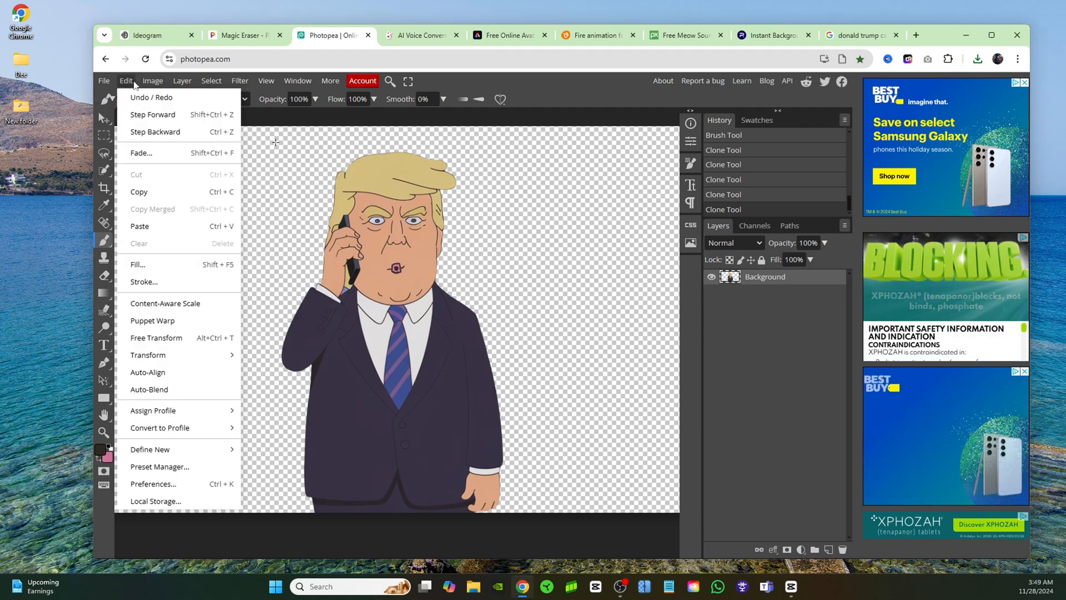
click(175, 323)
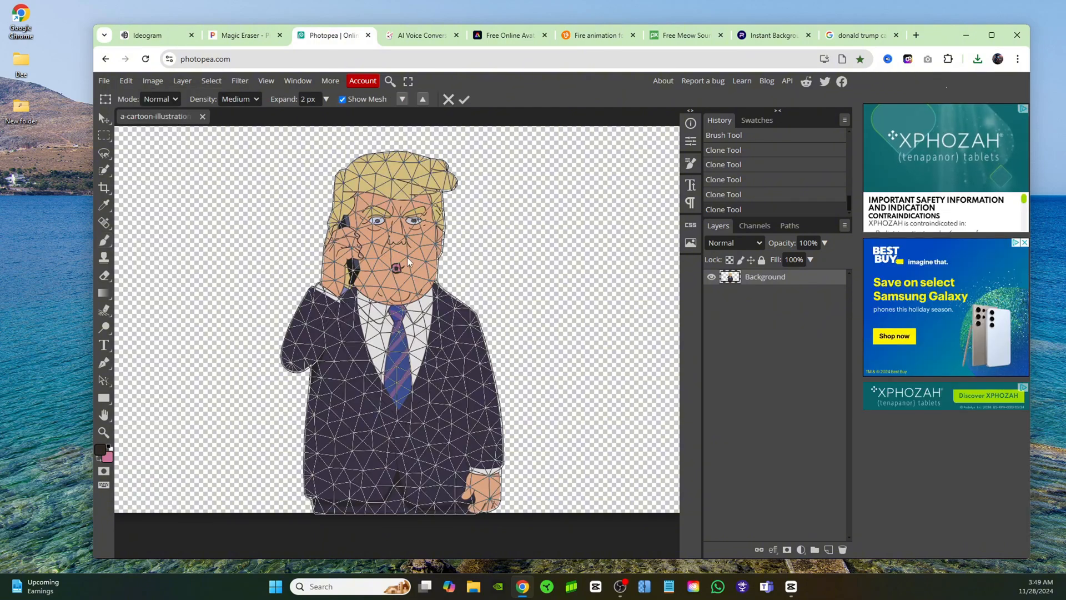
click(342, 100)
click(342, 100)
click(342, 100)
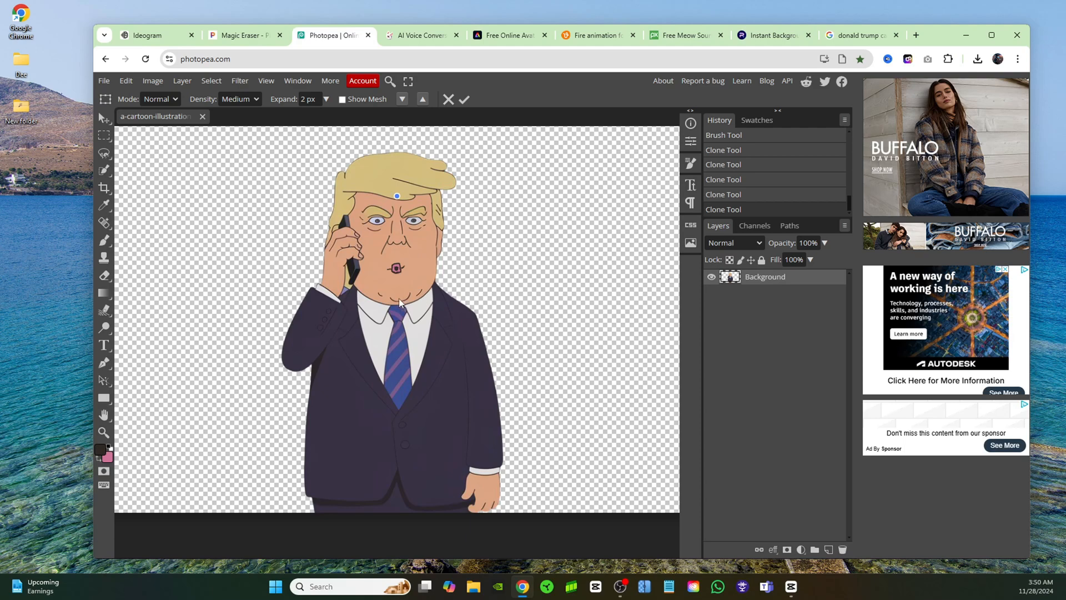
click(468, 313)
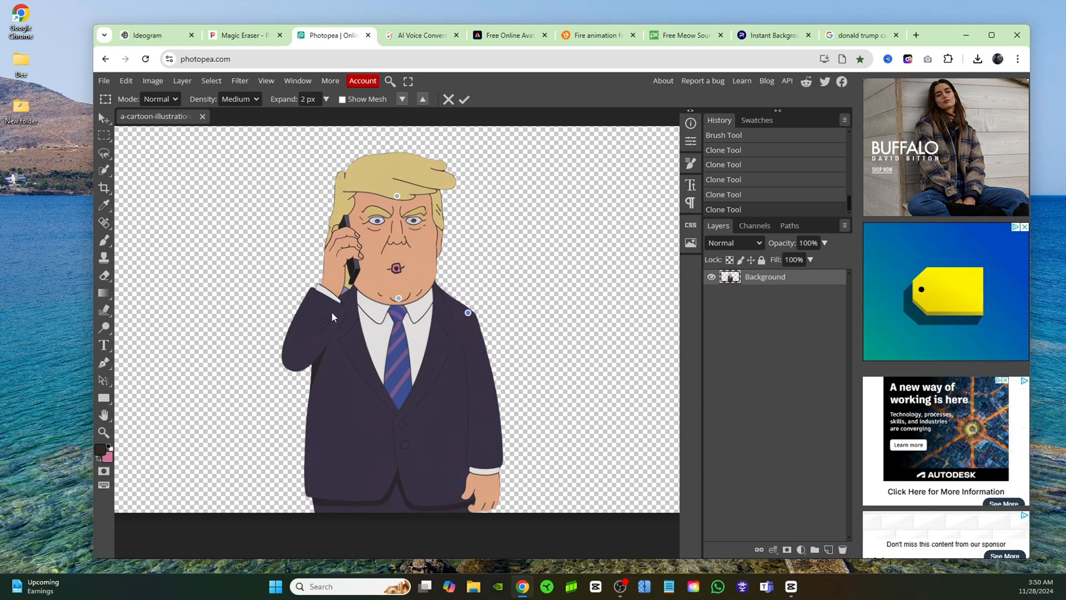
click(331, 309)
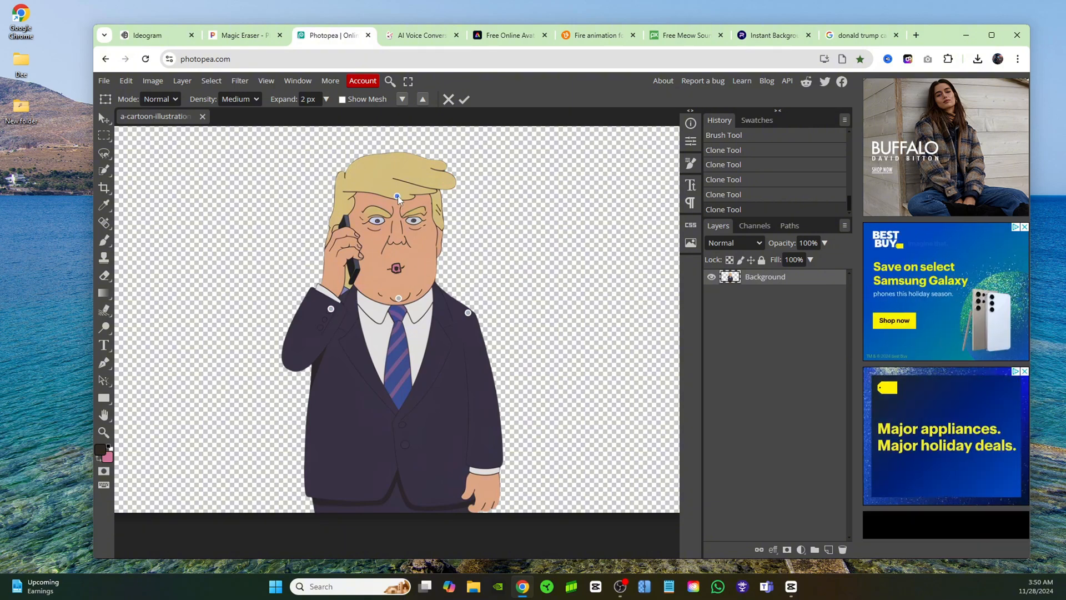
- Tilt the character's head slightly to the right by moving the forehead pin, and export the pose
drag(397, 196, 410, 200)
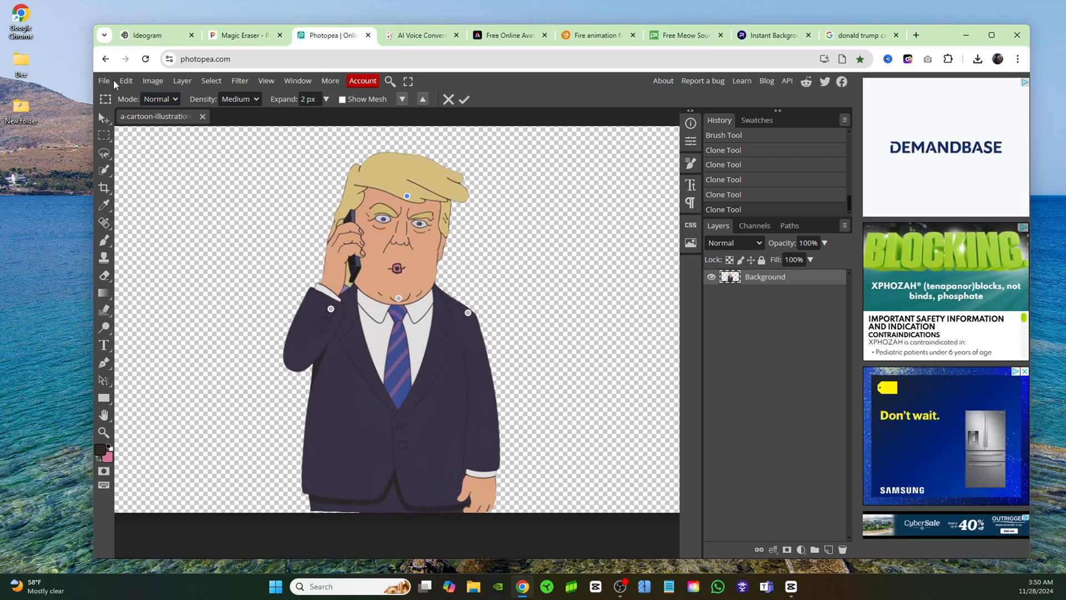
click(105, 81)
mouse_move(167, 244)
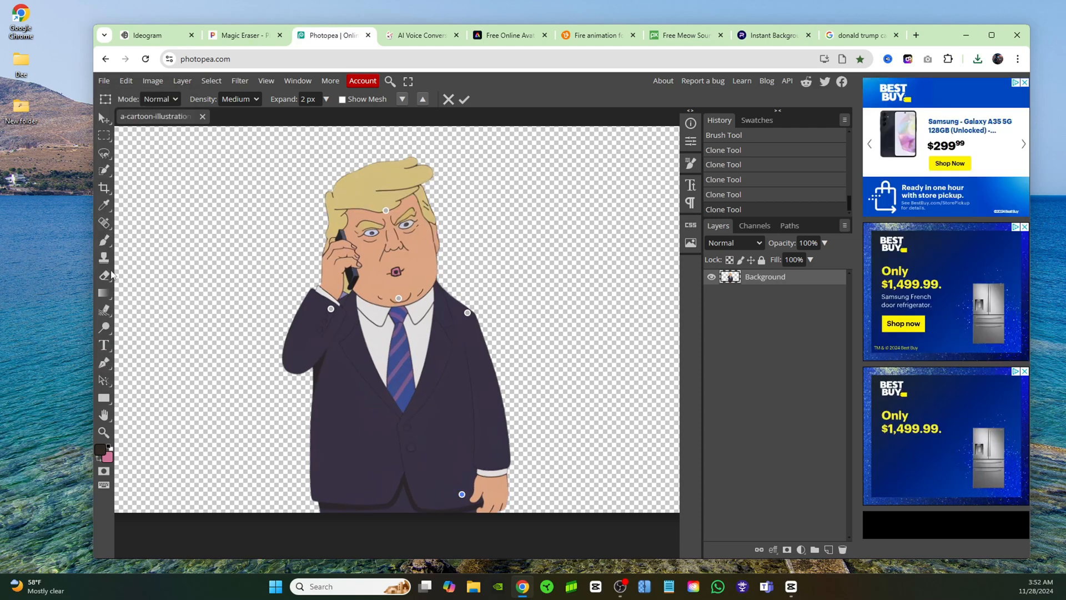
- Apply the warp for the left-tilted head and cover its mouth with skin colour using the Clone Tool
click(104, 262)
drag(387, 273, 387, 277)
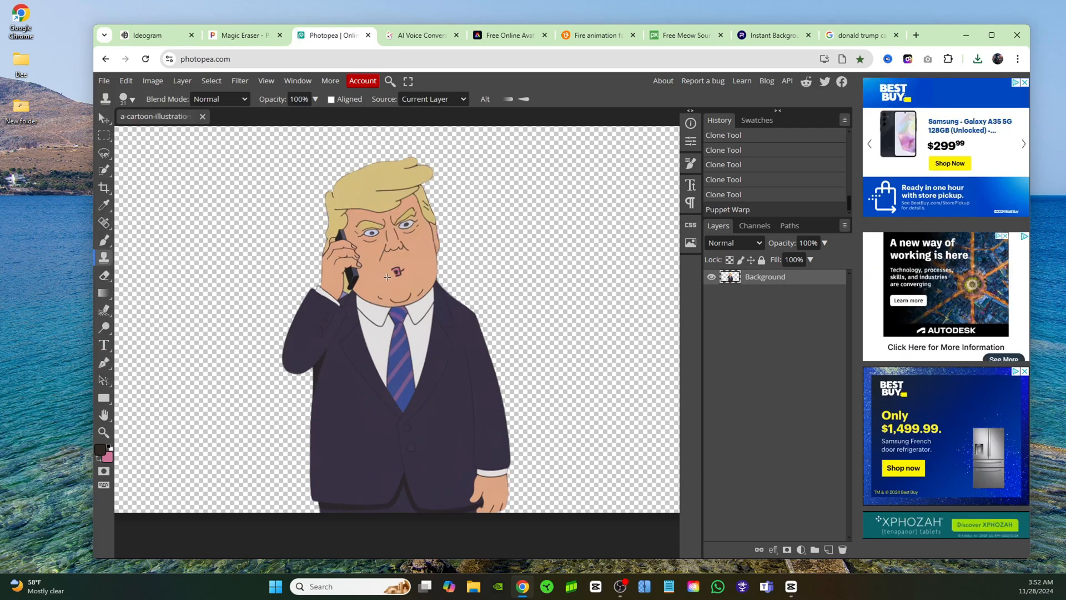
click(406, 273)
click(393, 272)
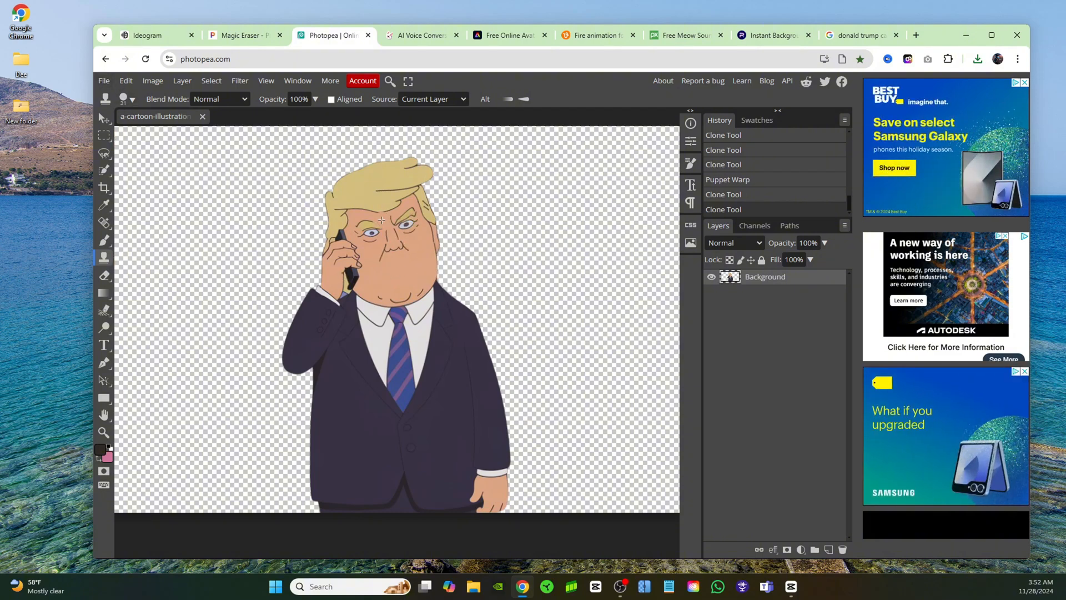
- Export the mouthless left-tilted pose as a PNG
click(106, 81)
mouse_move(150, 243)
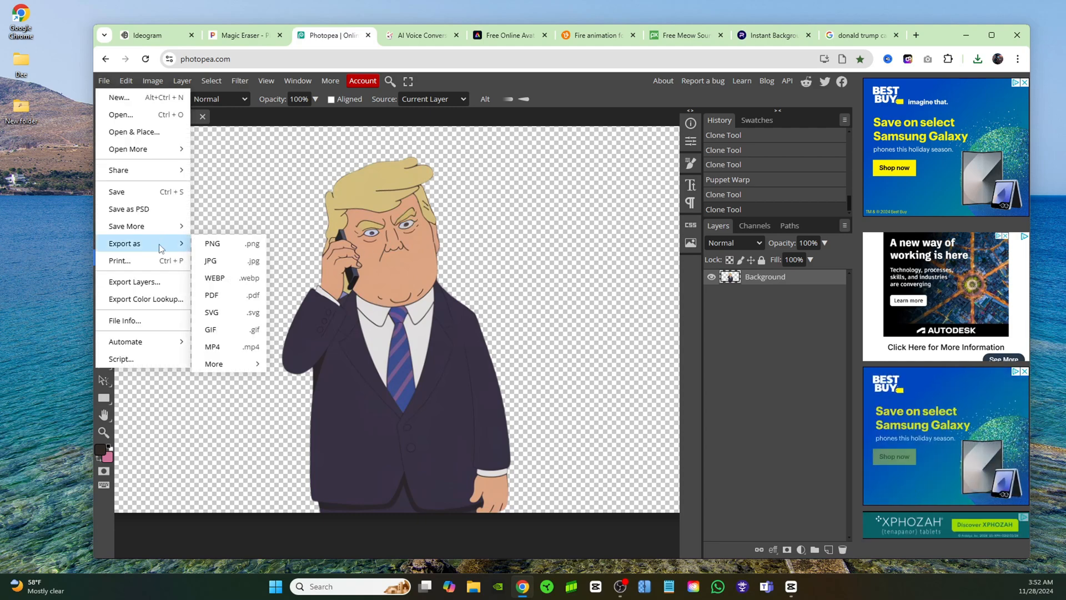
click(218, 249)
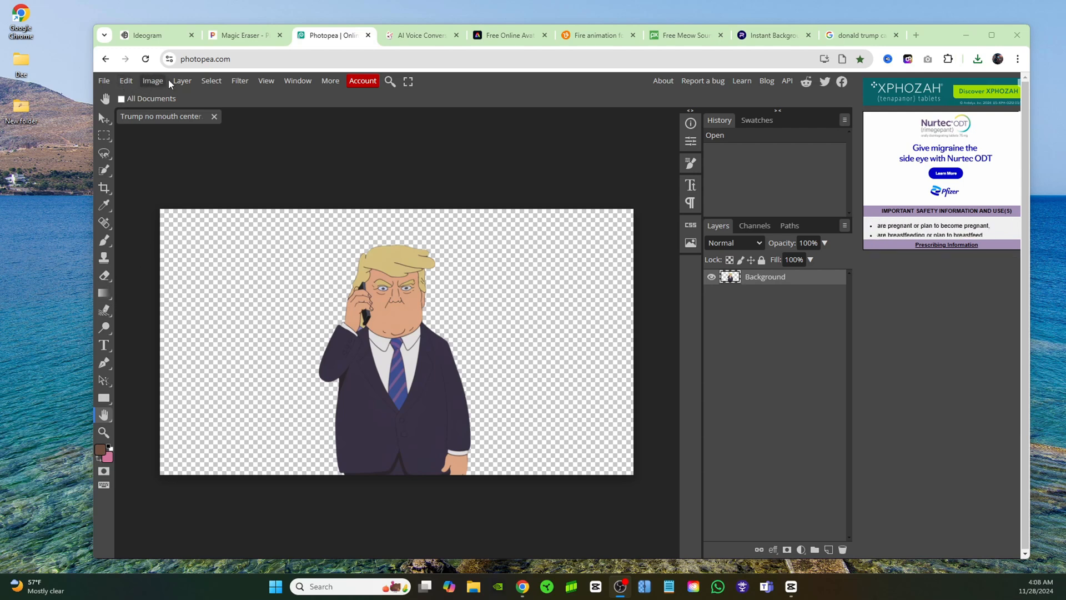
- Reshape the mouthless character's eyes with the Liquify filter and export the expression as "Trump no mouth shocked.png"
click(242, 82)
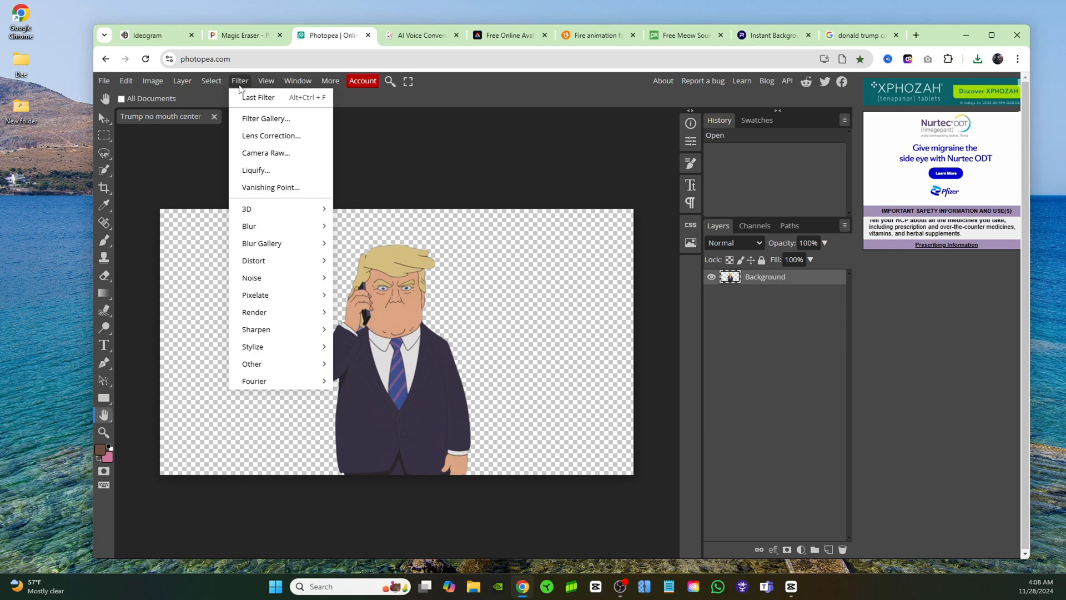
click(276, 176)
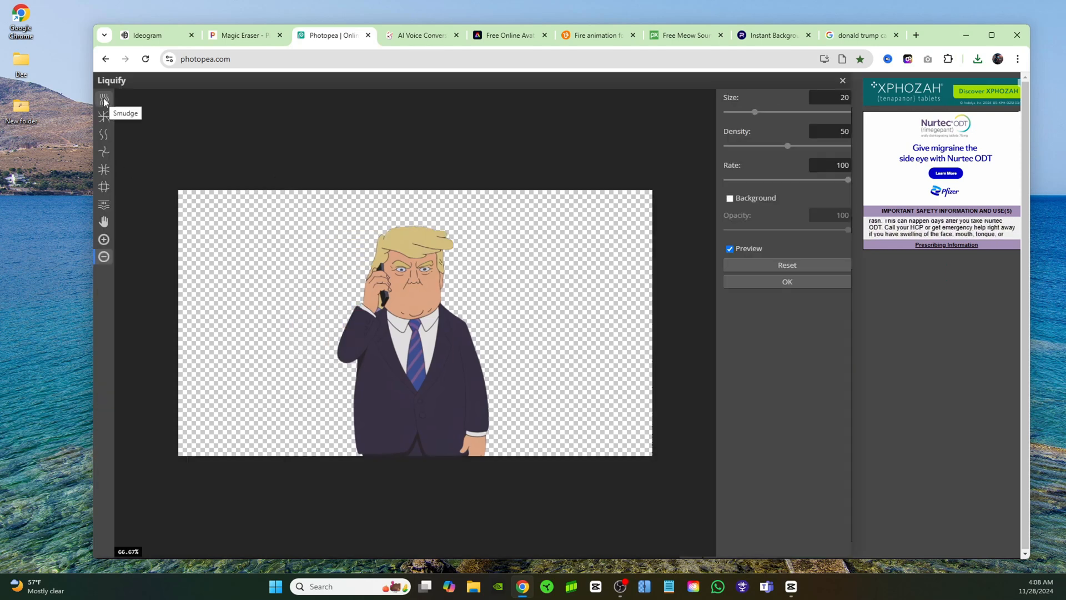
click(345, 263)
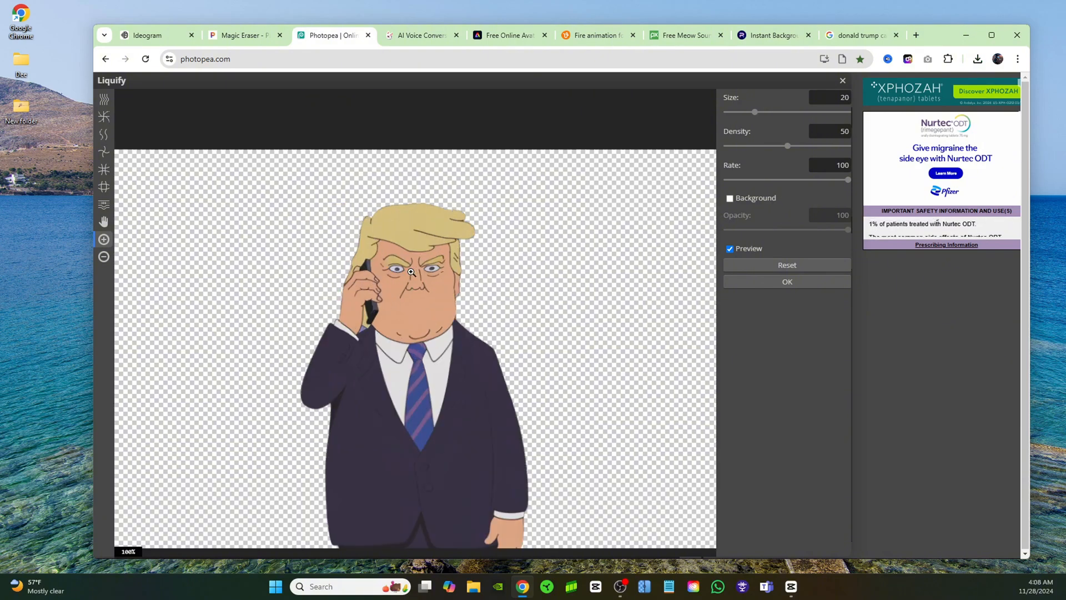
click(389, 267)
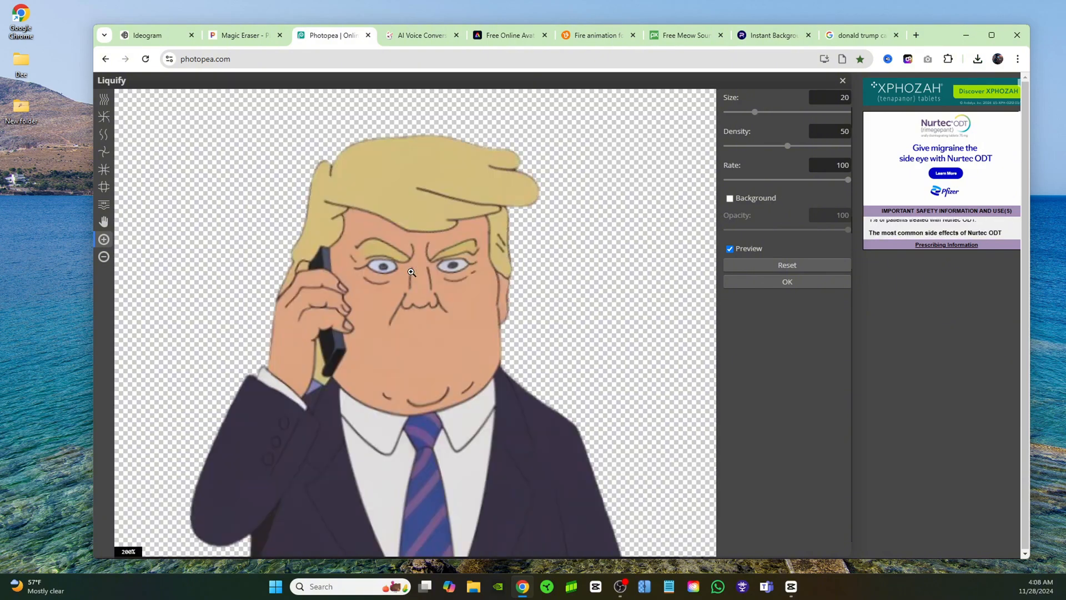
click(102, 169)
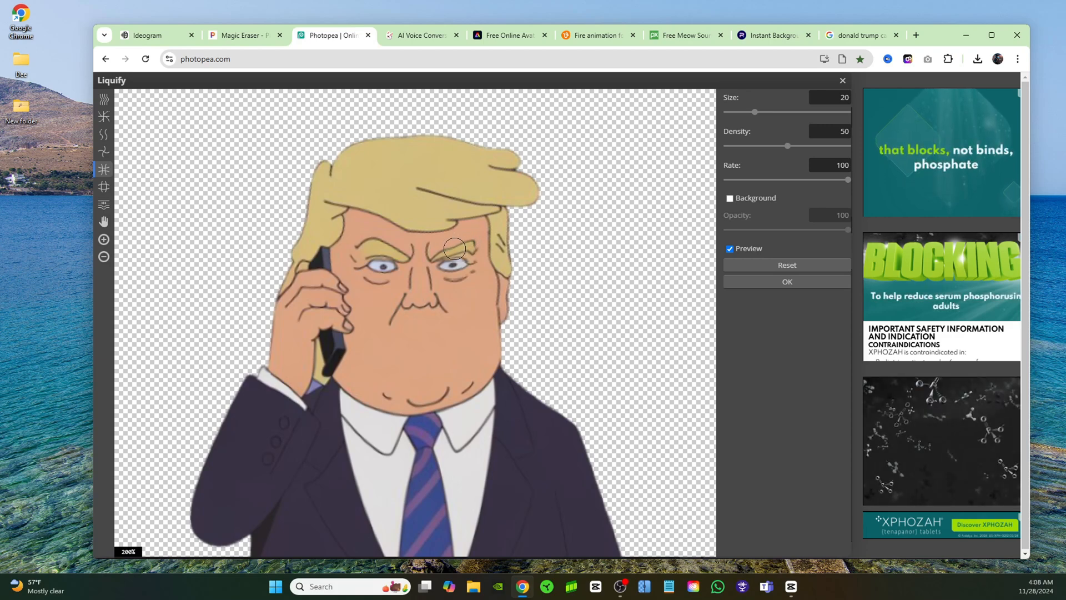
click(104, 100)
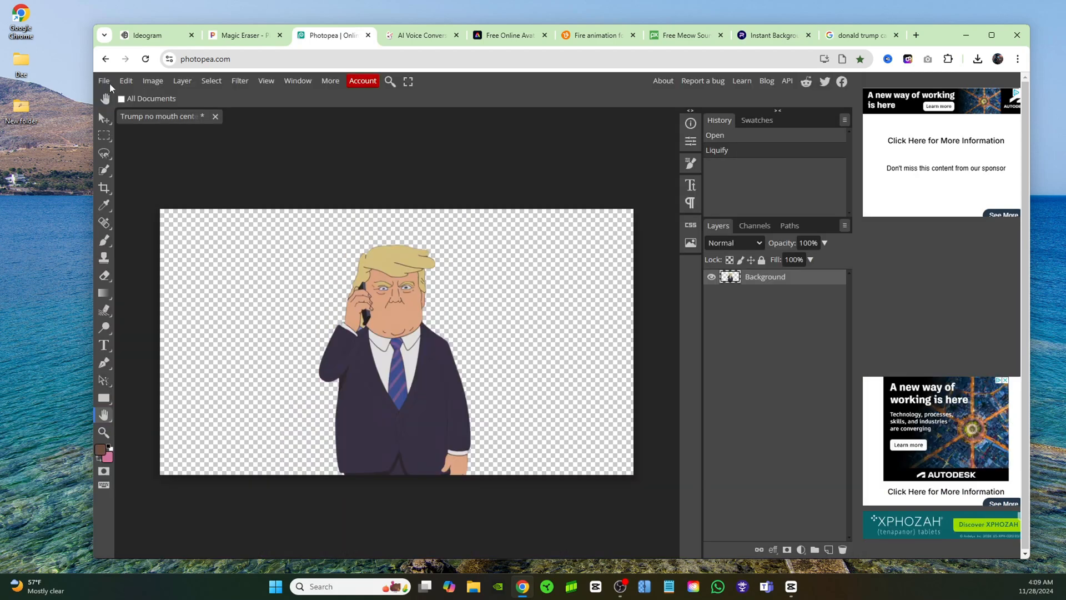
click(104, 80)
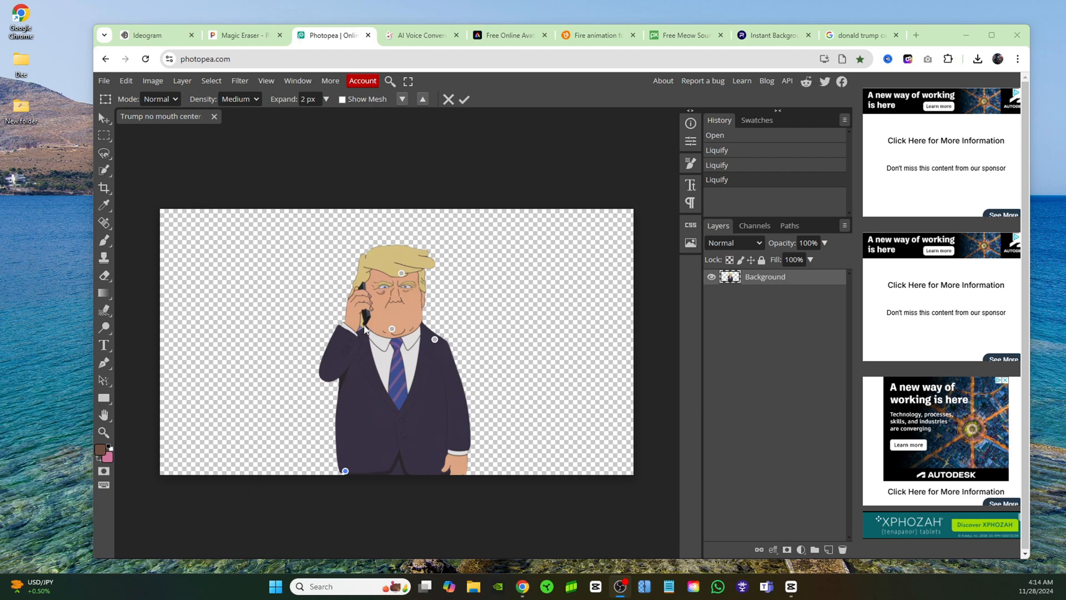
- Switch to FakeYou's Voice to Voice page, search for "donald trump" and select the "Donald Trump (New)" voice
click(419, 37)
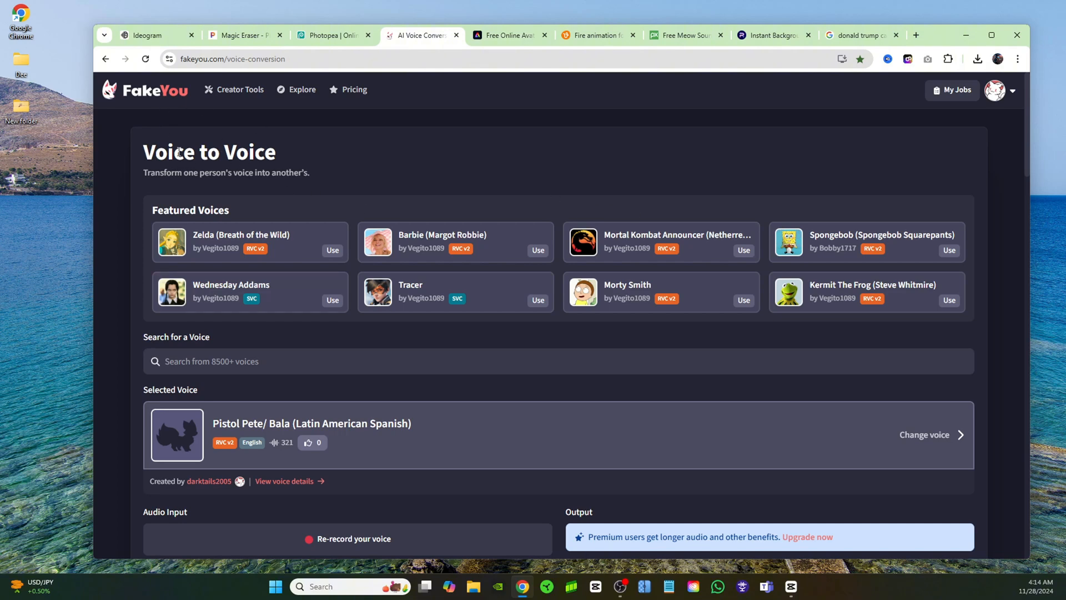
scroll(644, 339, down, 2)
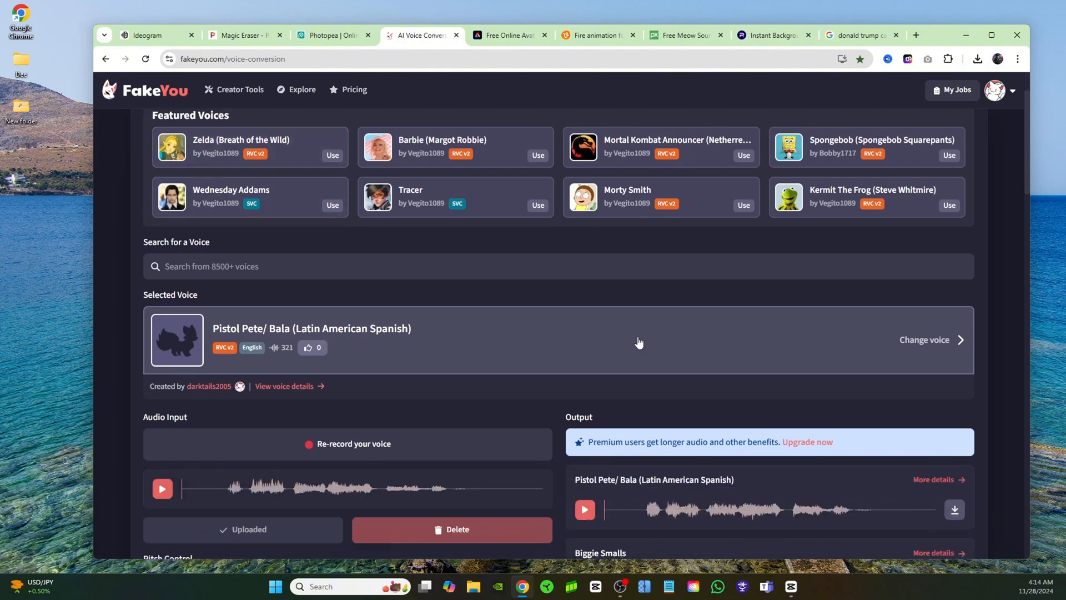
click(307, 256)
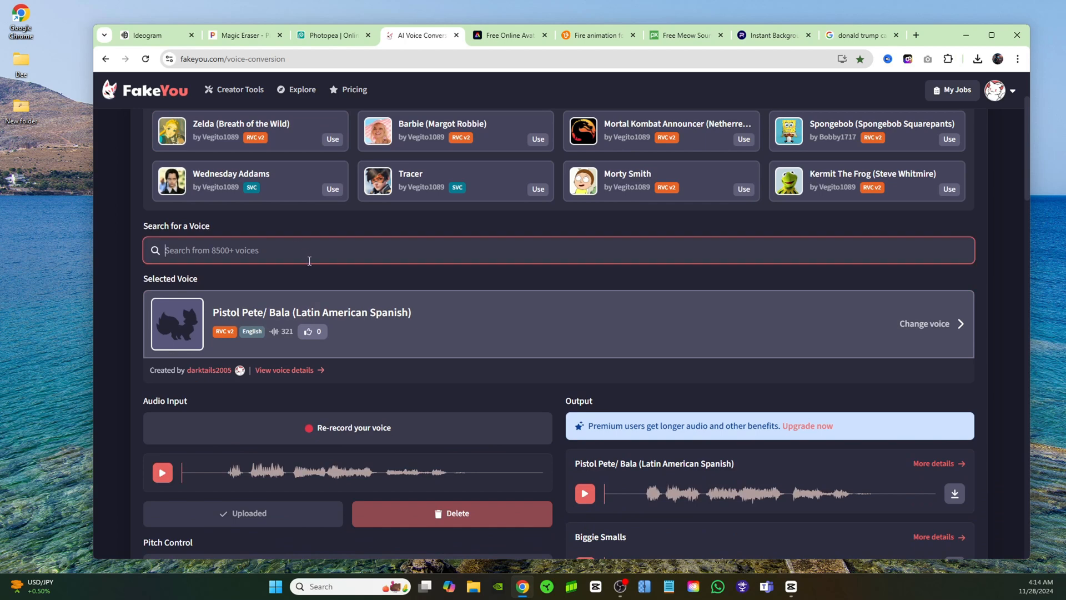
text(donald trump)
click(428, 389)
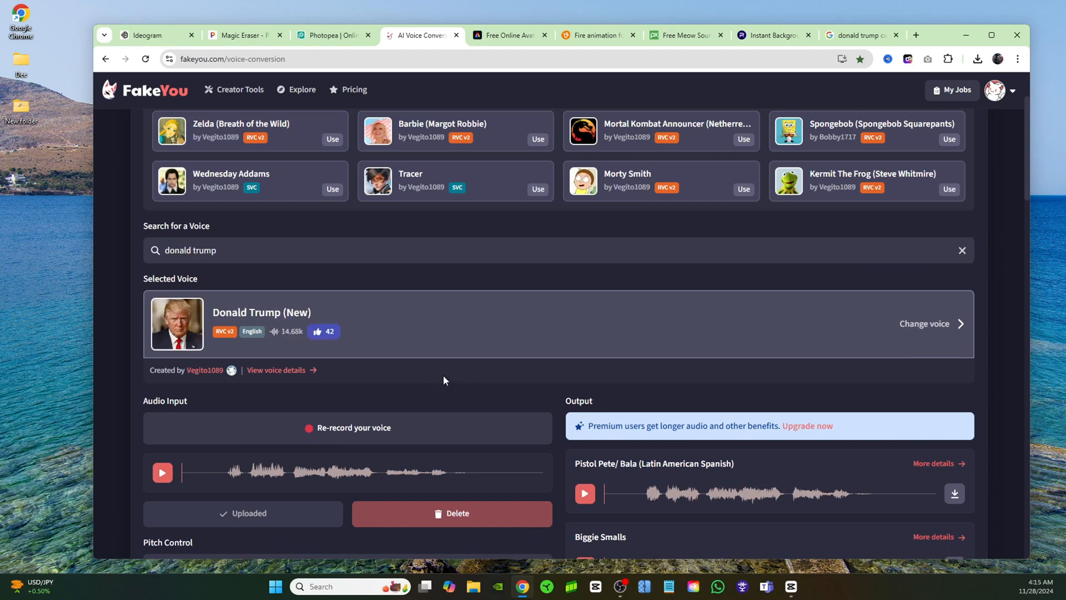
- Delete the existing audio input and record a new clip of your own voice
scroll(251, 350, down, 2)
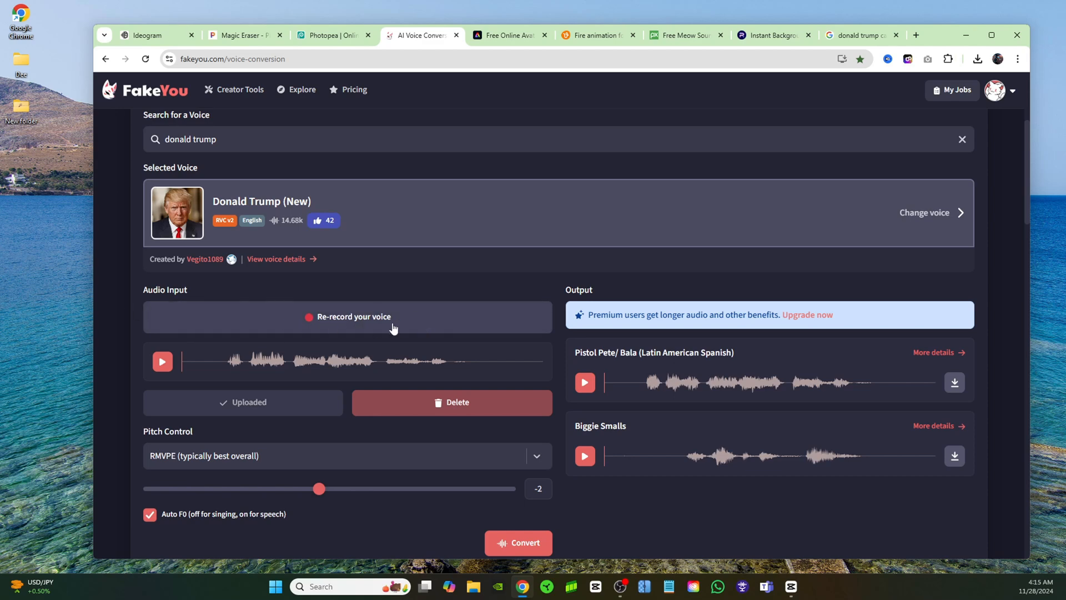
scroll(415, 298, down, 2)
click(415, 299)
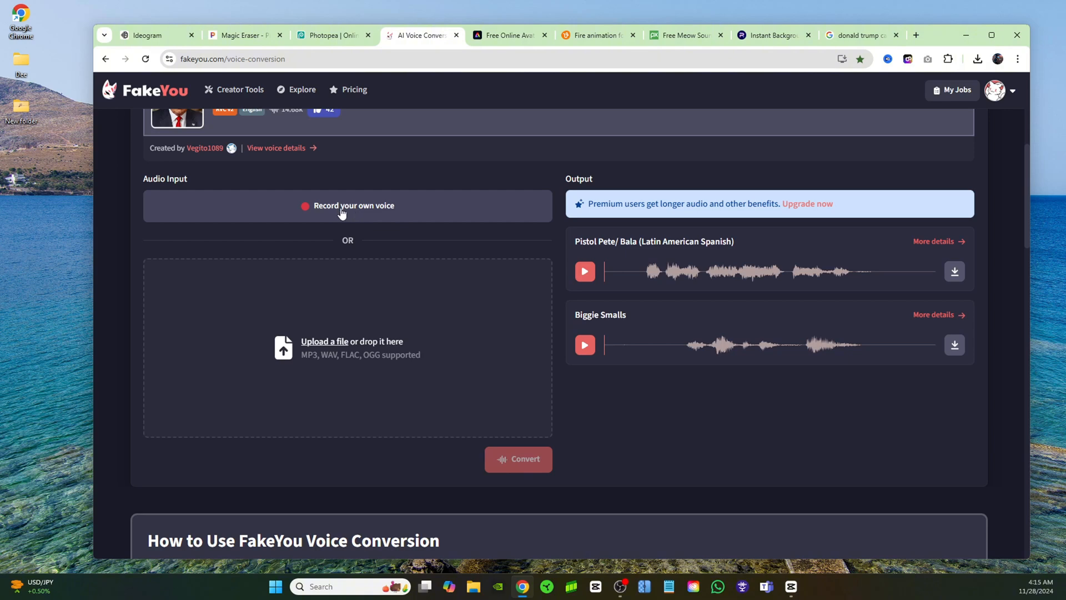
click(342, 213)
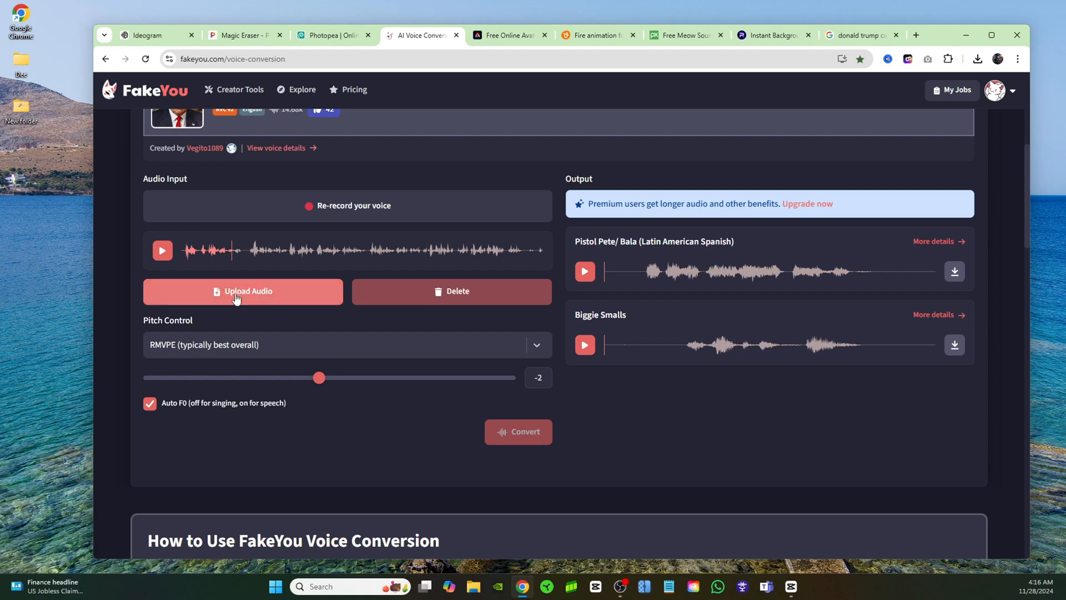
- Upload the new recording, convert it to the selected voice and play back the result
click(271, 298)
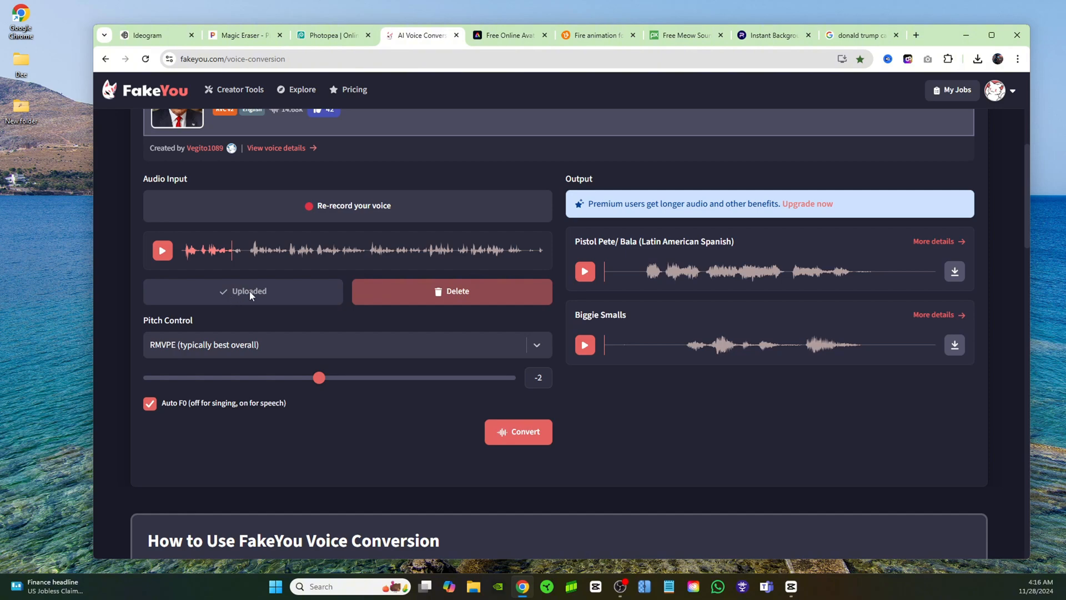
click(542, 435)
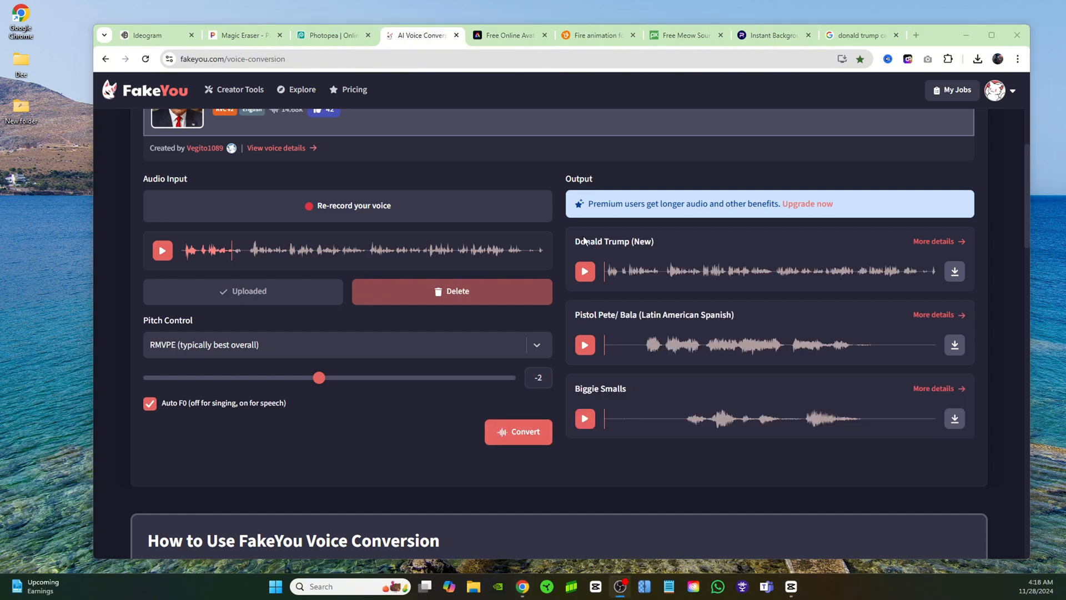
click(586, 272)
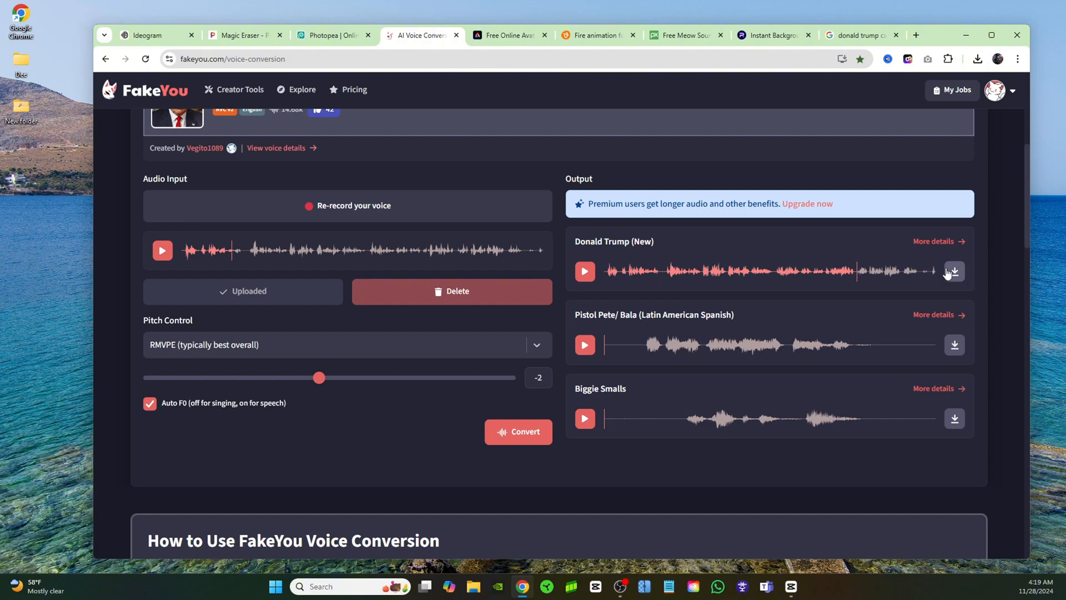
- Download the converted Donald Trump audio as a WAV file, show it in its folder and close the audio tab
click(955, 272)
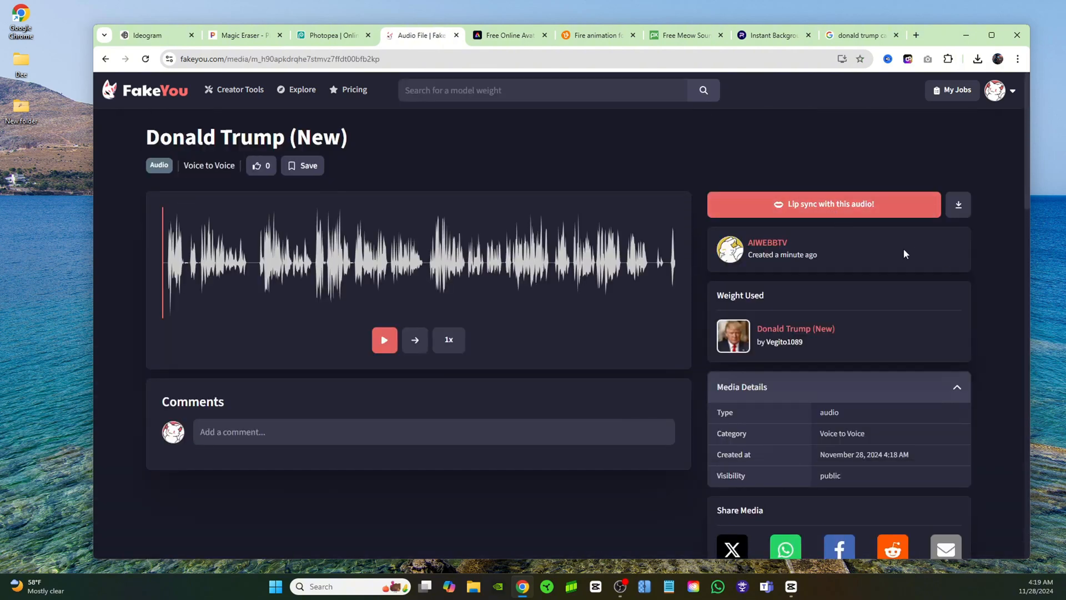
click(959, 204)
click(631, 343)
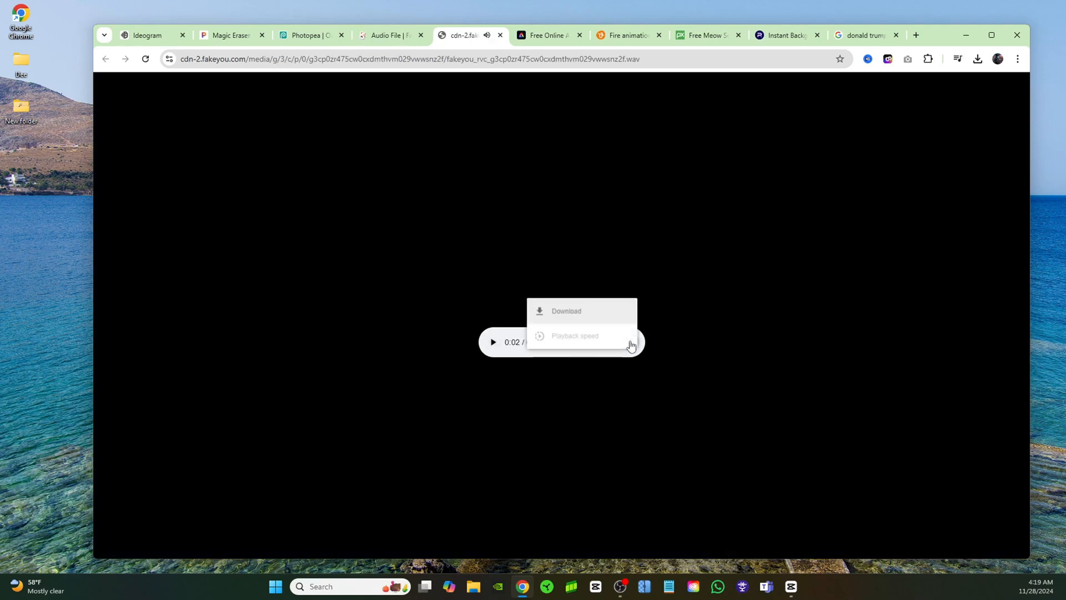
click(573, 321)
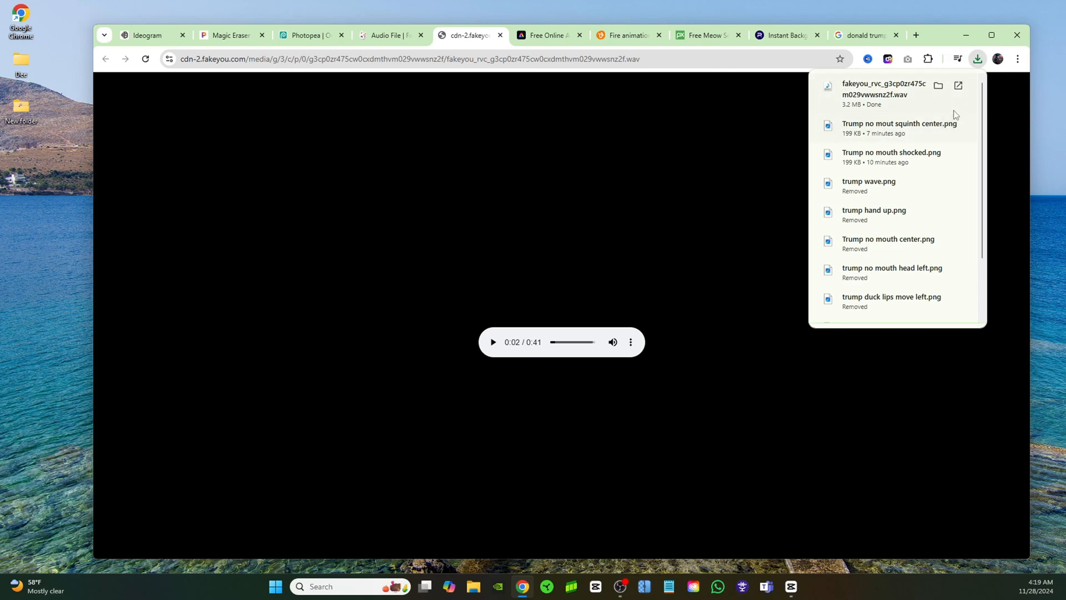
click(939, 85)
click(501, 35)
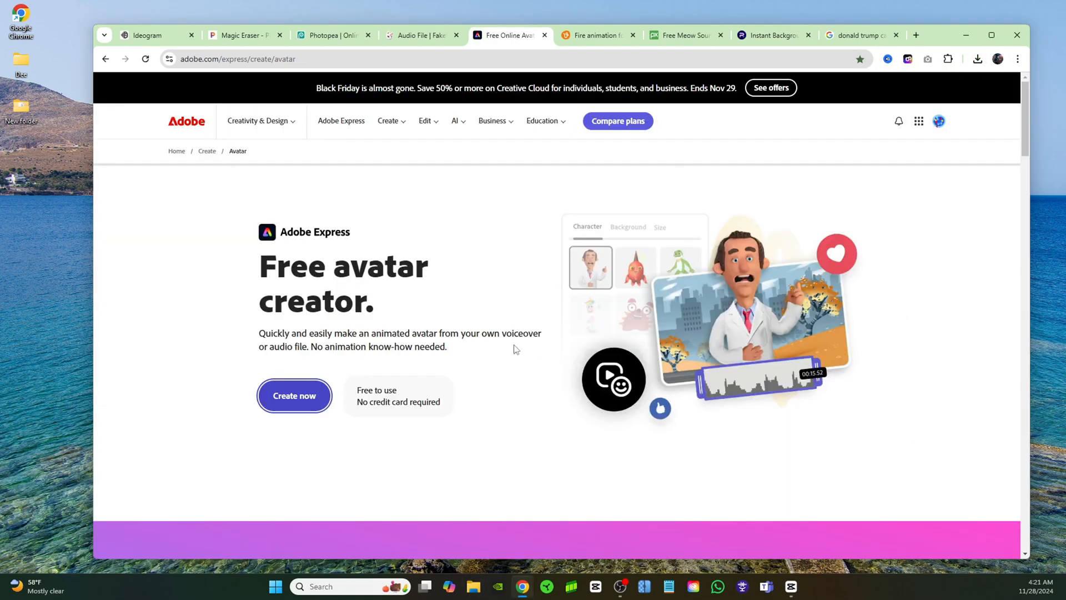
- Open Adobe Express's avatar creator, upload the Trump voiceover to animate the Grumpy mouth on green, and preview the animation
click(309, 407)
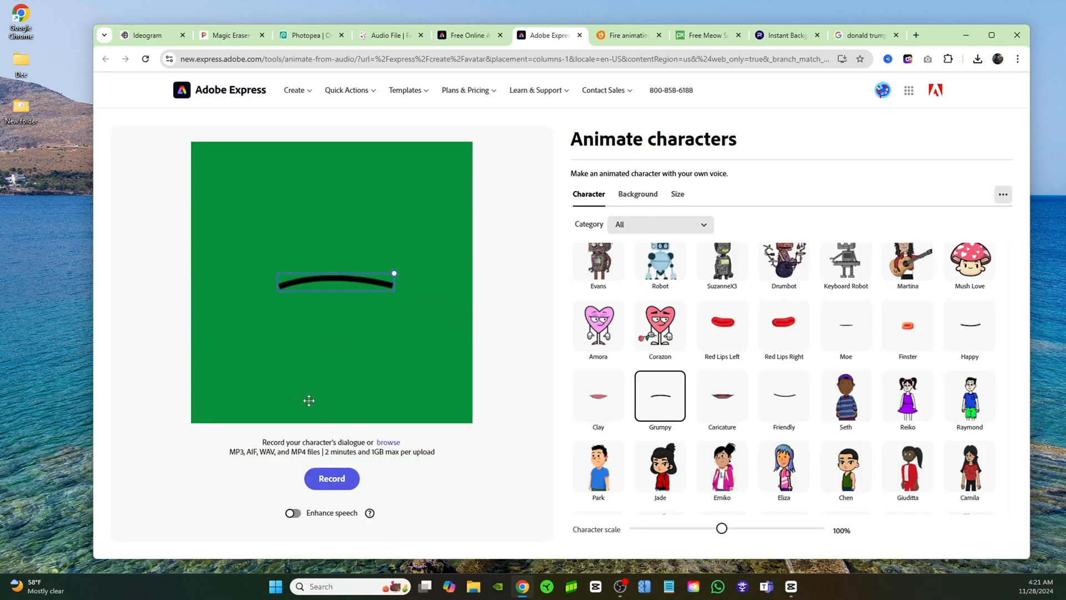
click(388, 443)
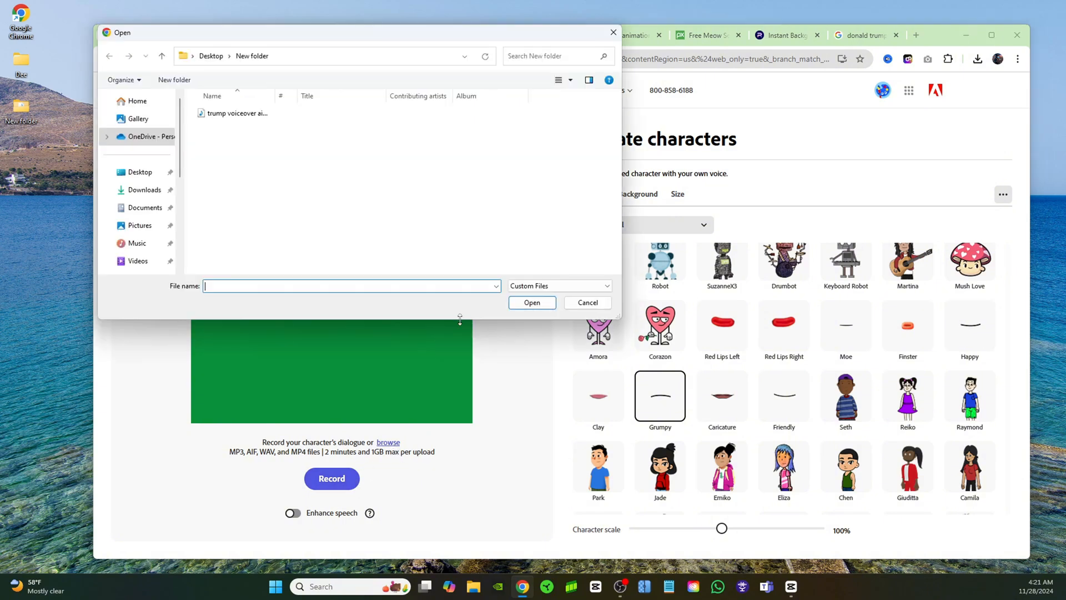
double_click(264, 116)
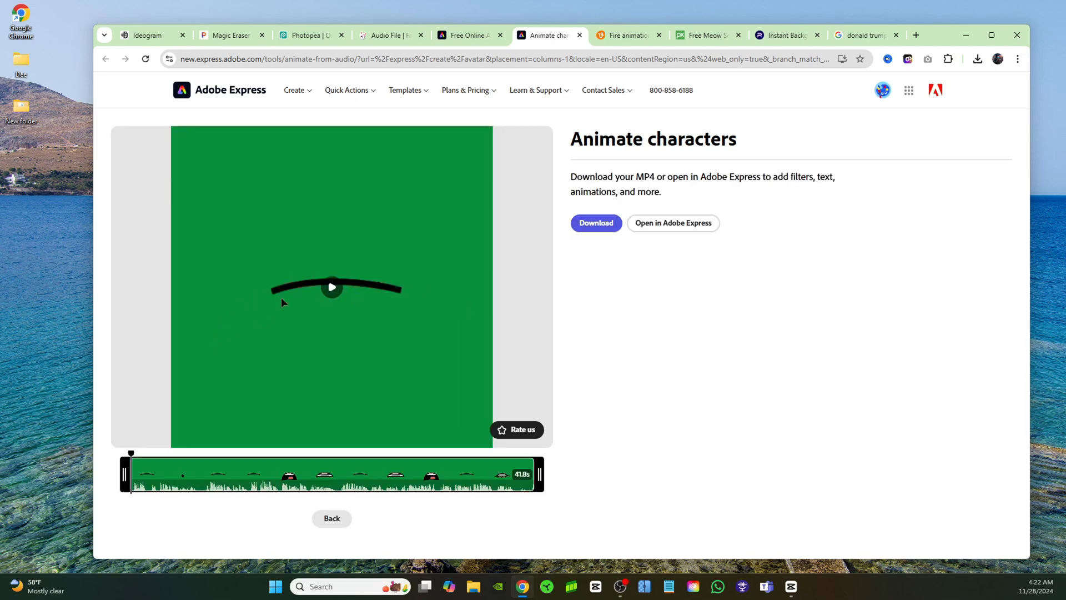
click(333, 289)
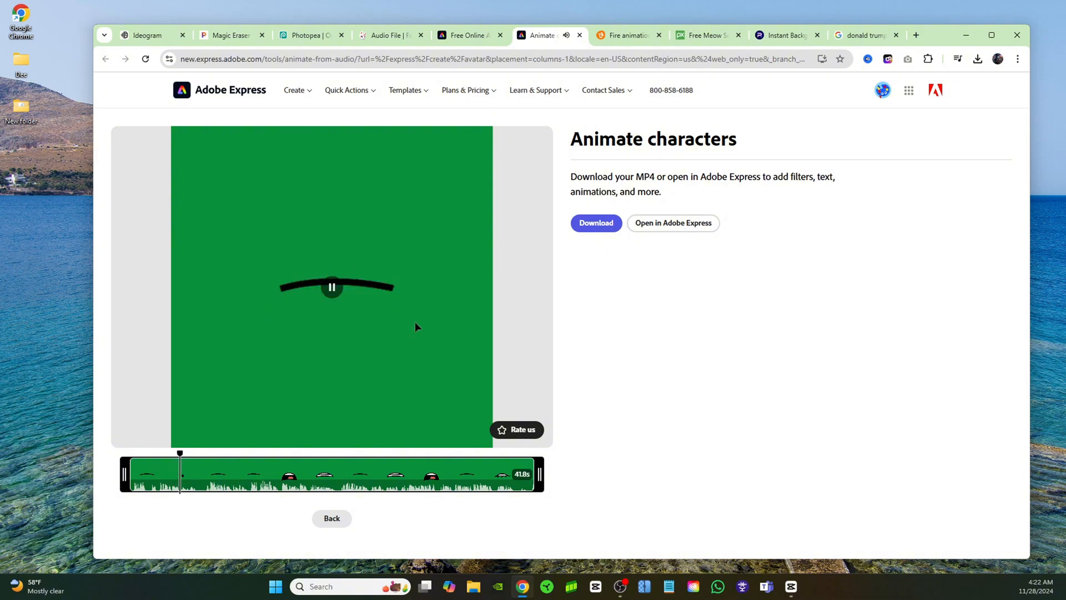
click(474, 311)
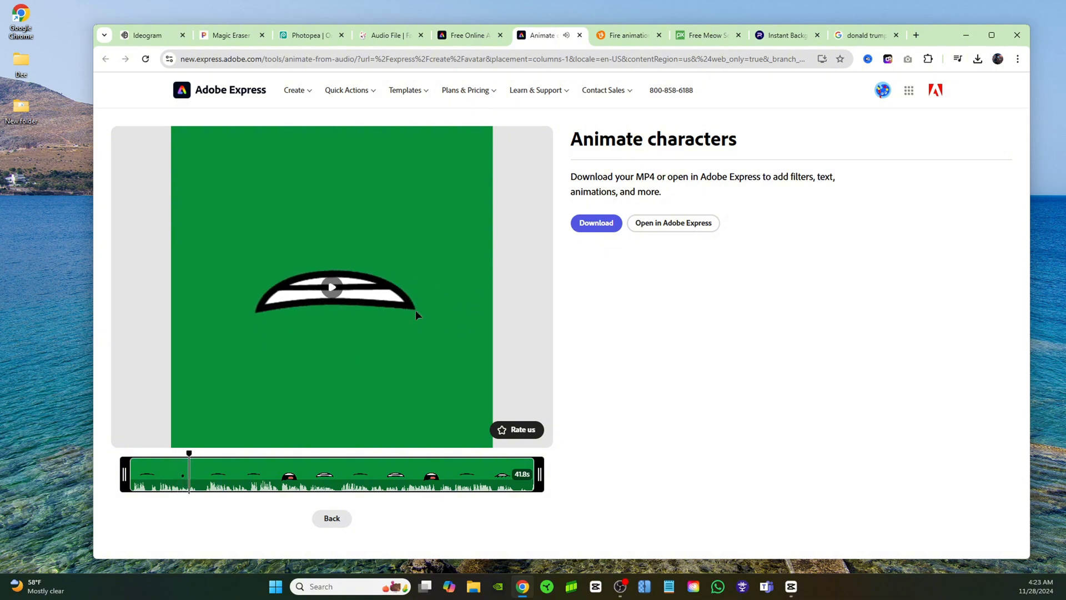
- Download the mouth animation as a video and place it in the desktop's New folder
click(605, 224)
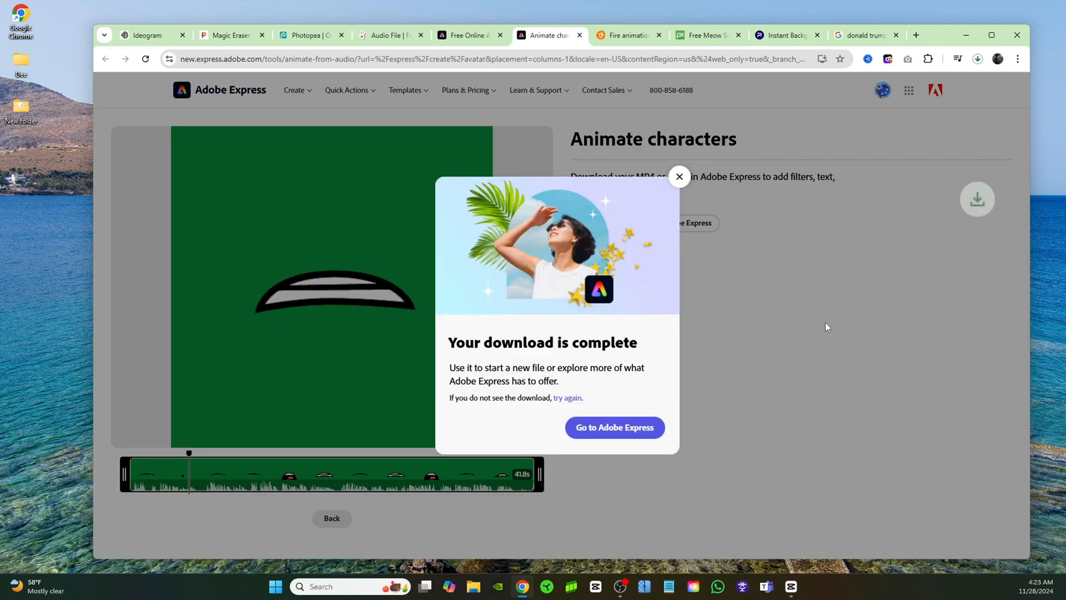
click(679, 174)
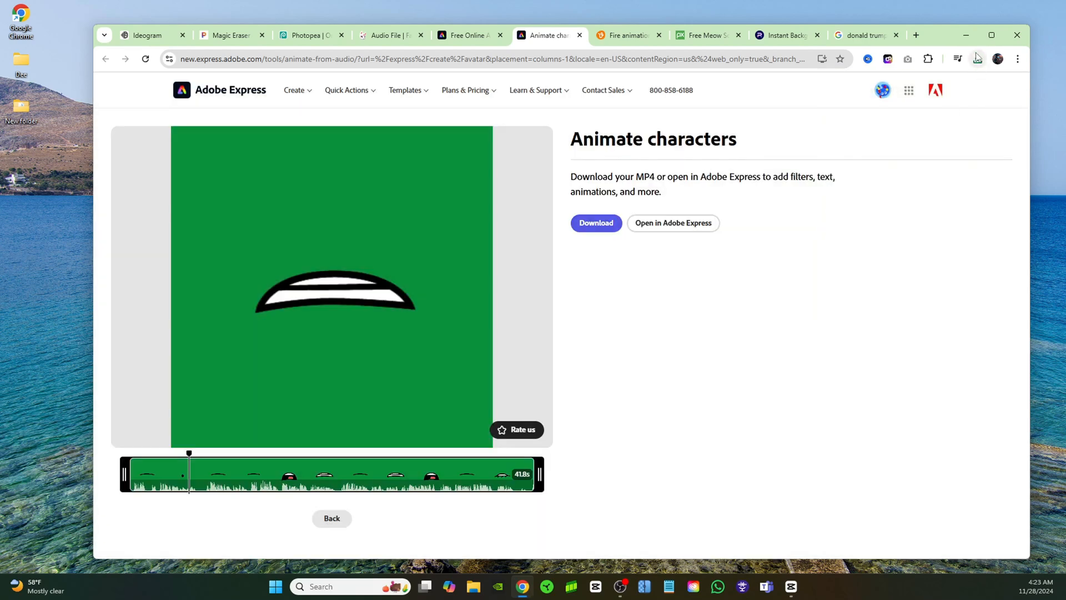
click(978, 59)
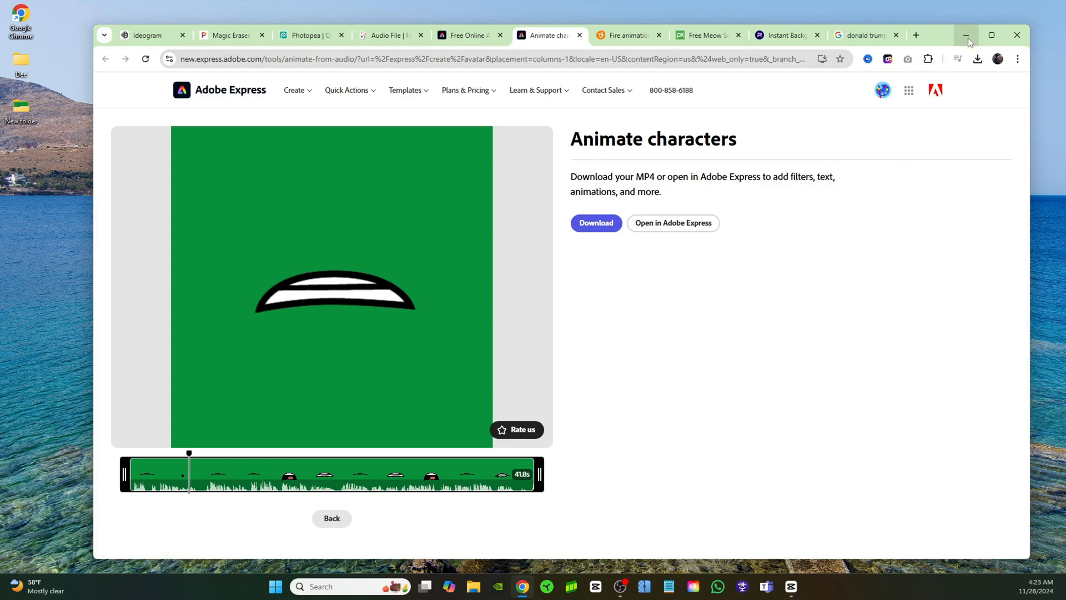
- Switch to CapCut, create a new project and import all the media files from the New folder
click(967, 37)
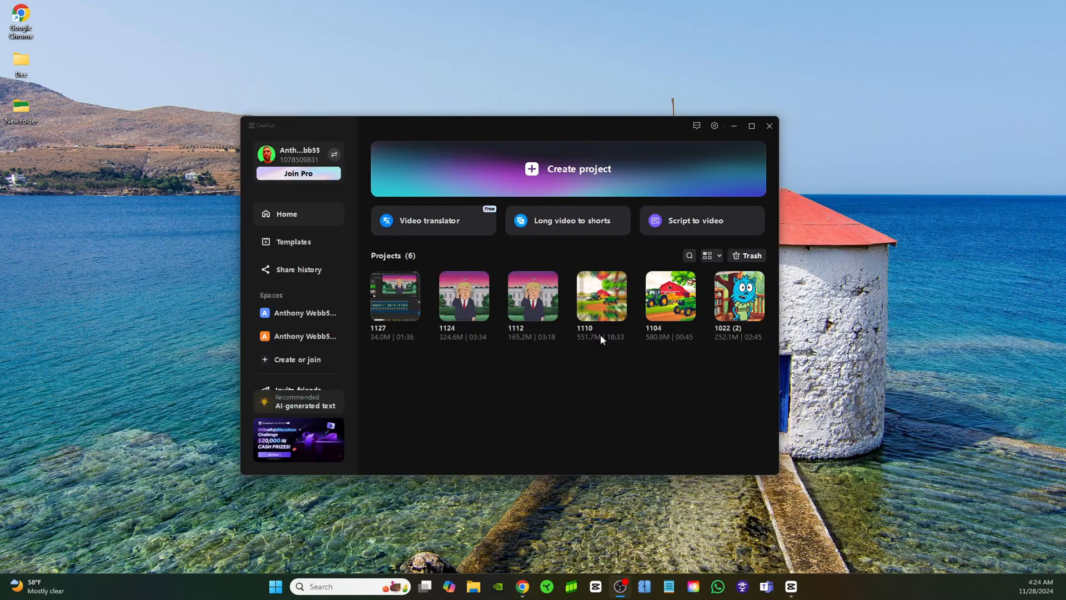
click(590, 169)
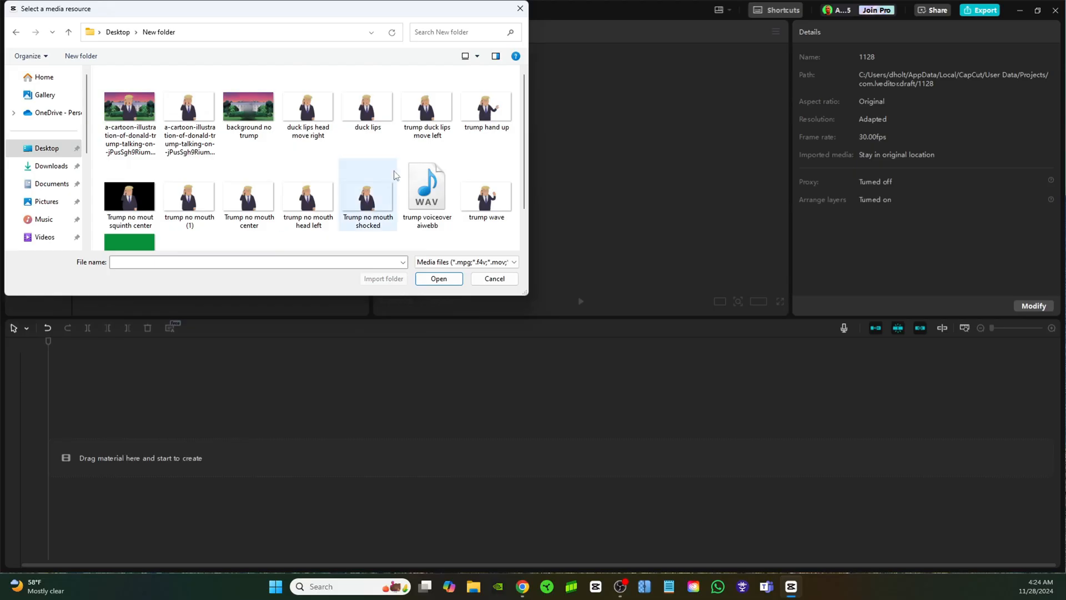
click(146, 114)
key(ctrl+a)
key(Return)
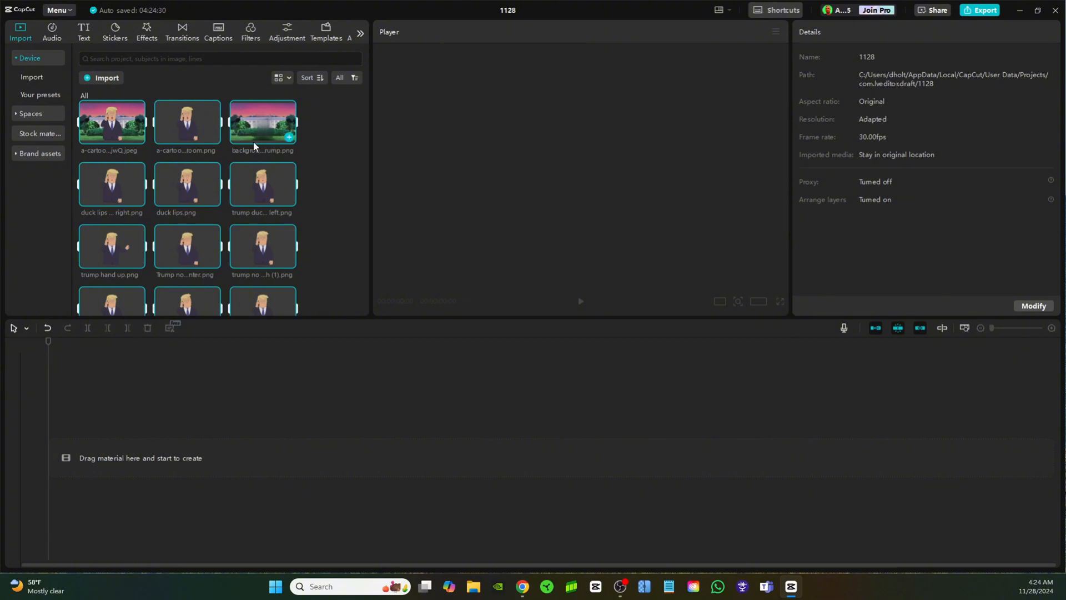
- Place background no trump.png on the main track and layer the Trump pose images and green-screen mouth video above it
drag(271, 127, 126, 446)
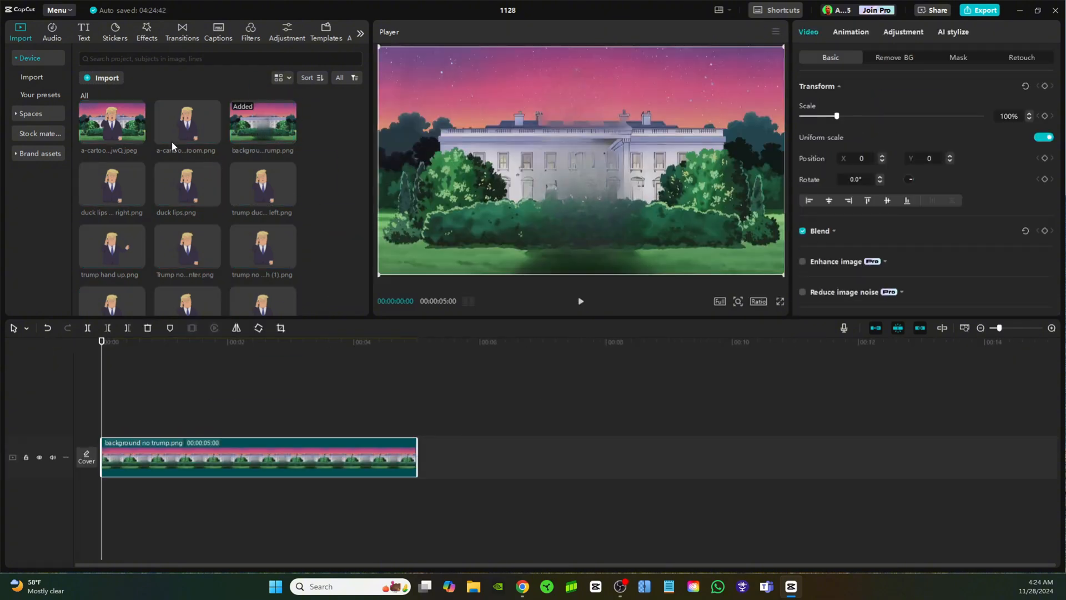
click(187, 244)
drag(186, 245, 244, 418)
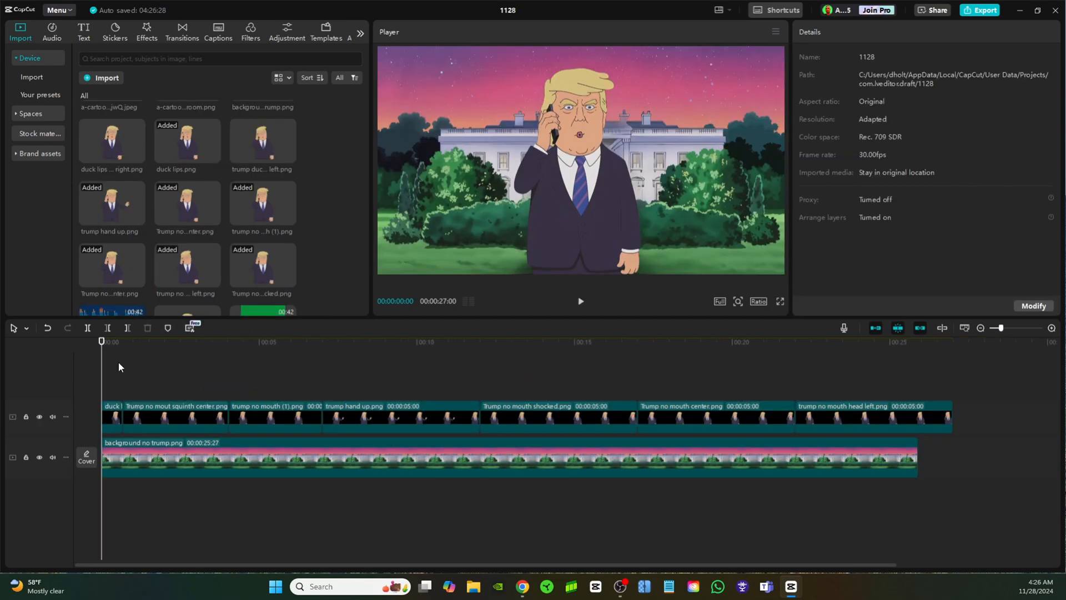
scroll(224, 222, down, 1)
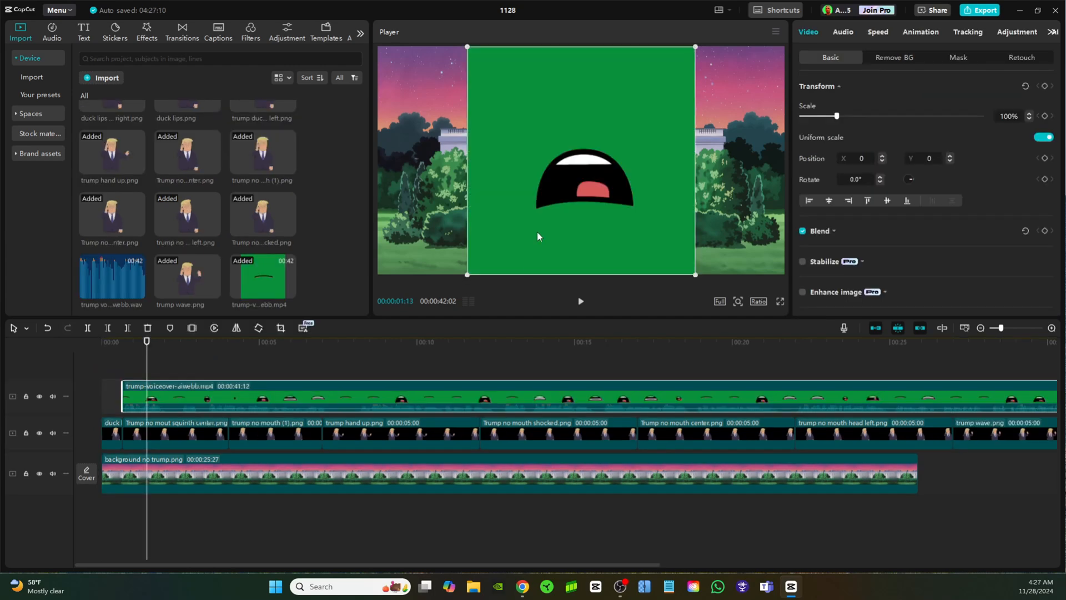
- Remove the mouth video's green with the chroma key at intensity 40 and shrink the video to fit Trump's mouth area
click(895, 56)
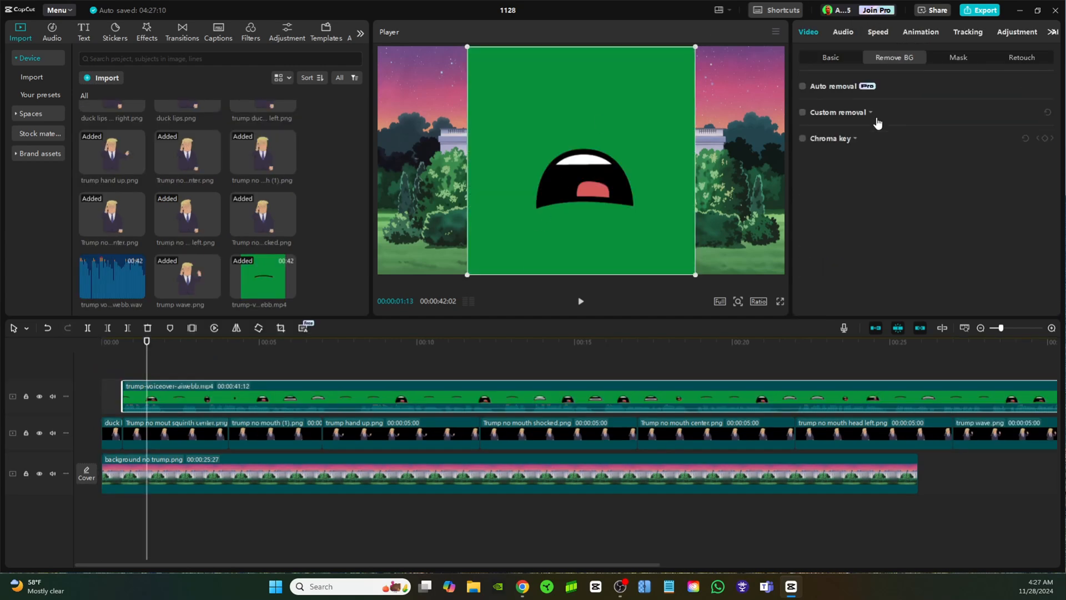
click(802, 138)
click(842, 157)
click(644, 146)
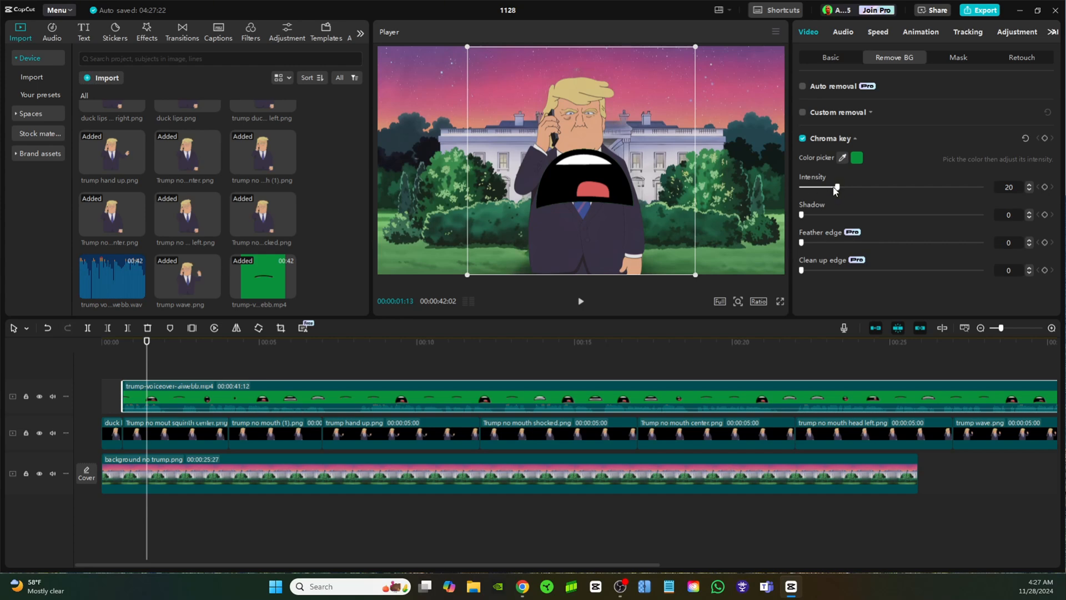
drag(838, 189, 874, 187)
drag(695, 274, 584, 146)
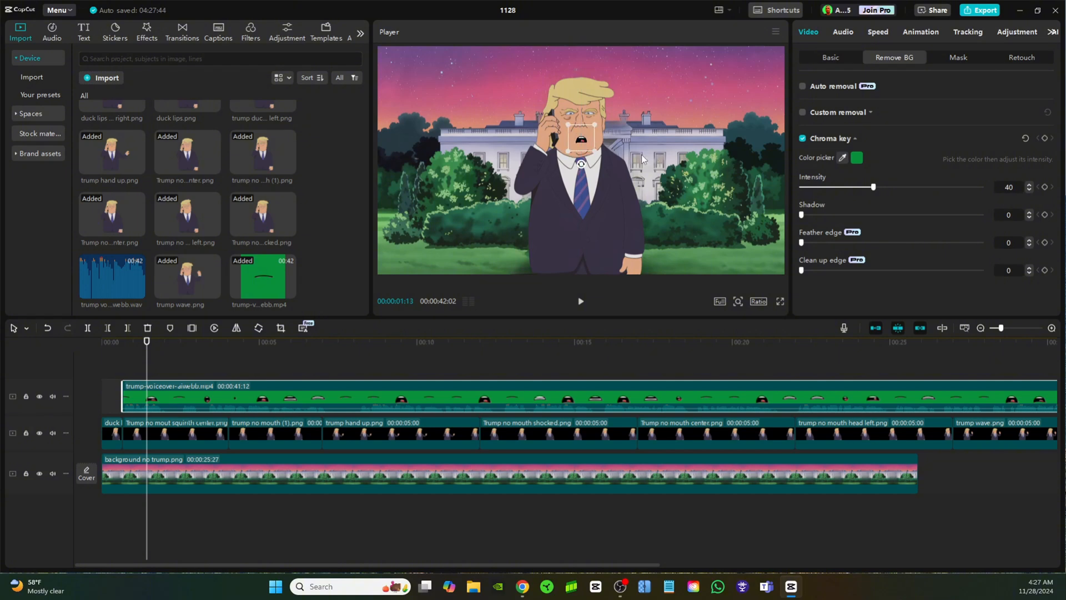
- Preview the scene, split the mouth video at 00:00:22:00 where the head-left pose begins, and align the second part with the turned face
click(581, 301)
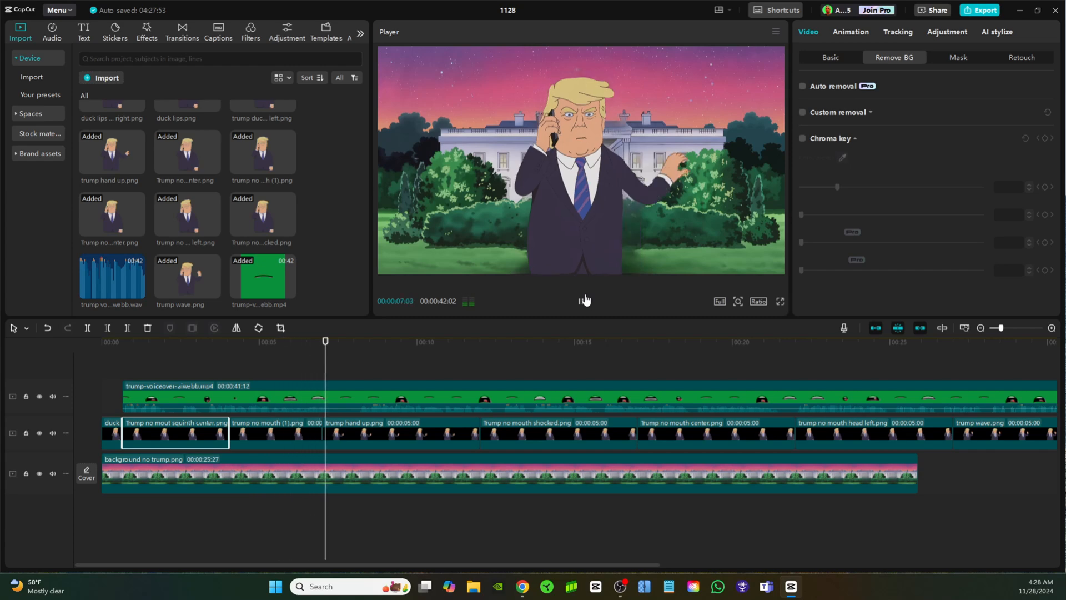
click(584, 301)
click(796, 344)
mouse_move(795, 347)
mouse_down()
mouse_move(731, 347)
mouse_move(802, 348)
mouse_move(768, 343)
mouse_move(787, 364)
mouse_move(771, 360)
mouse_move(796, 363)
mouse_up()
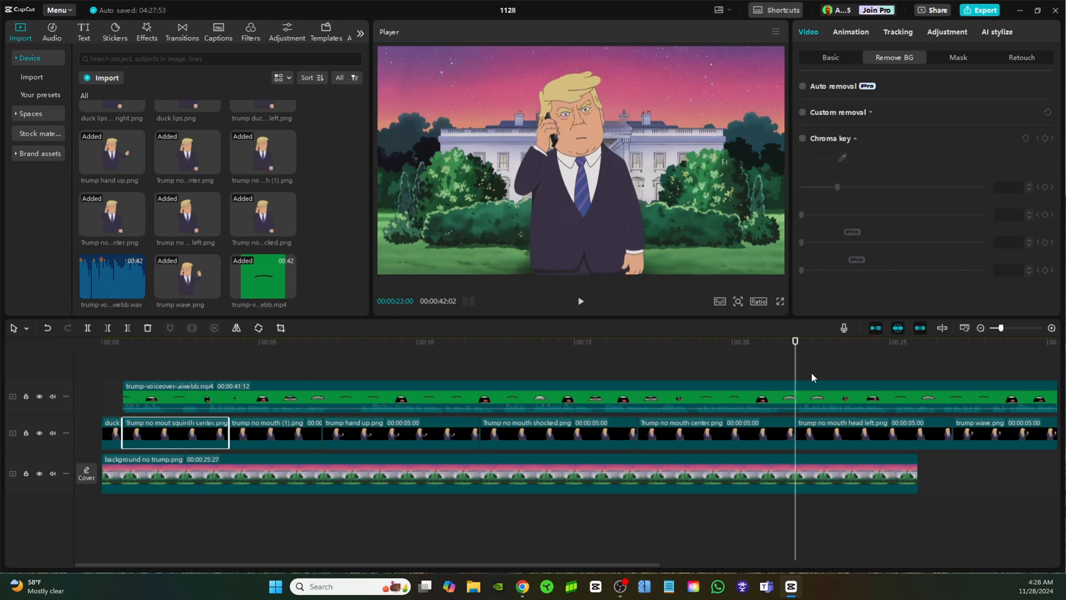
click(820, 393)
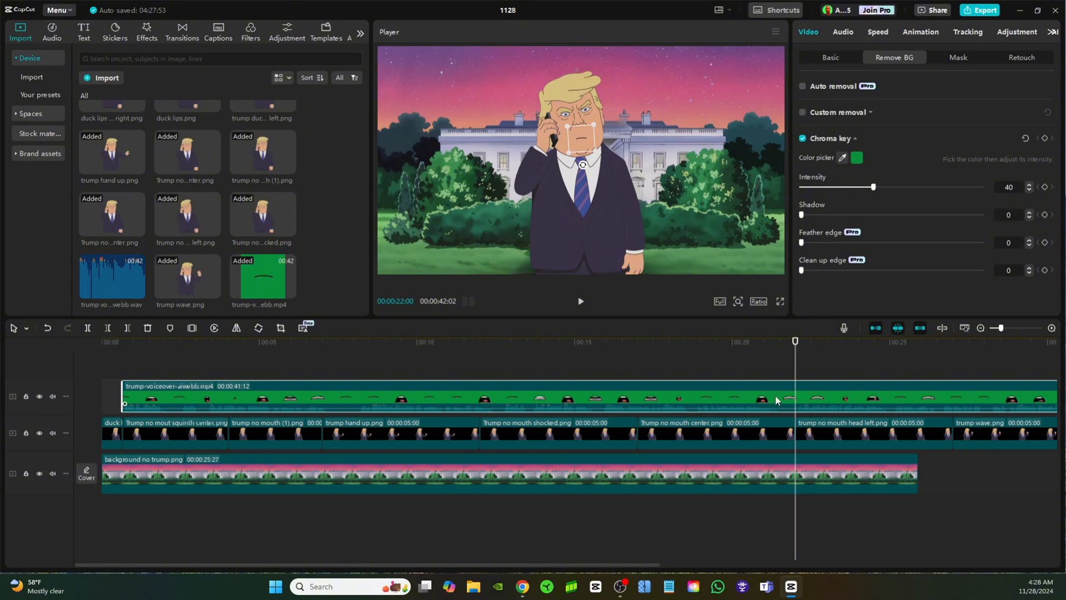
click(88, 328)
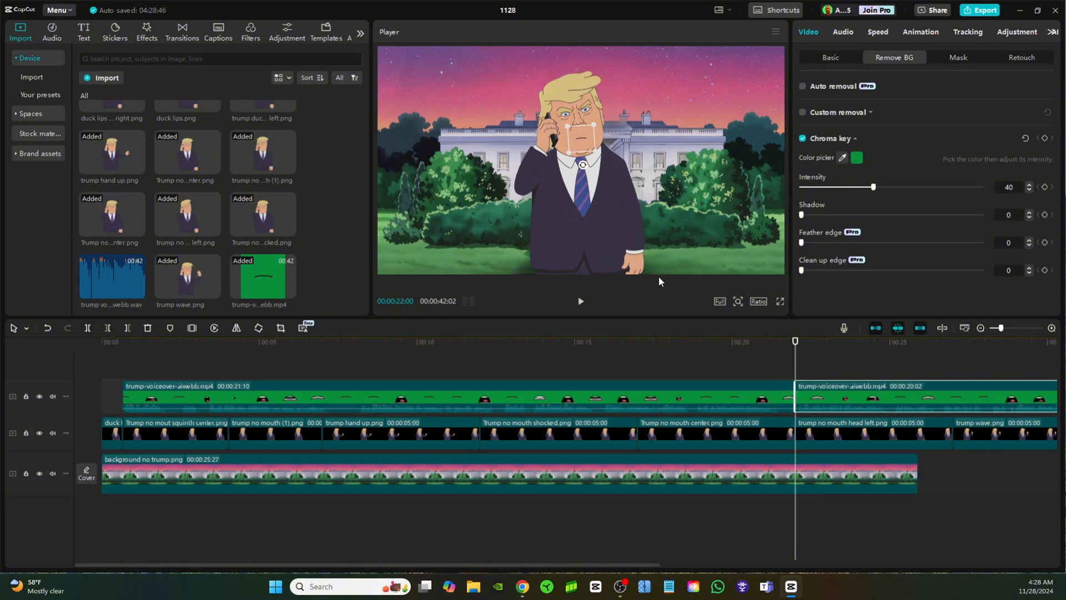
drag(584, 166, 589, 168)
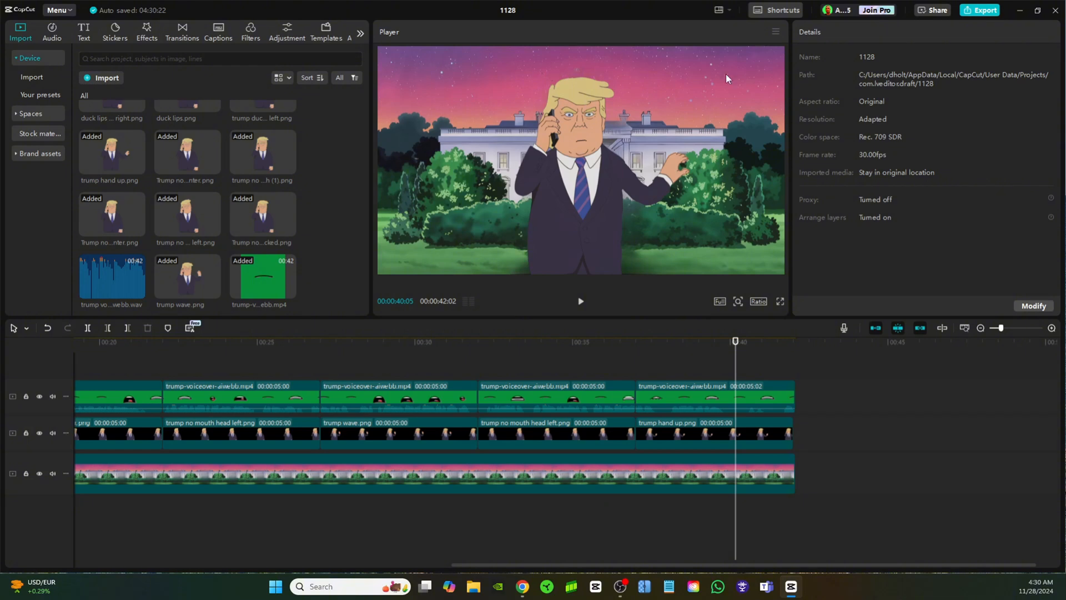
- Switch to Vecteezy in Chrome, search videos for "star twinkle green screen" and choose the glowing stars sparkle clip
click(523, 587)
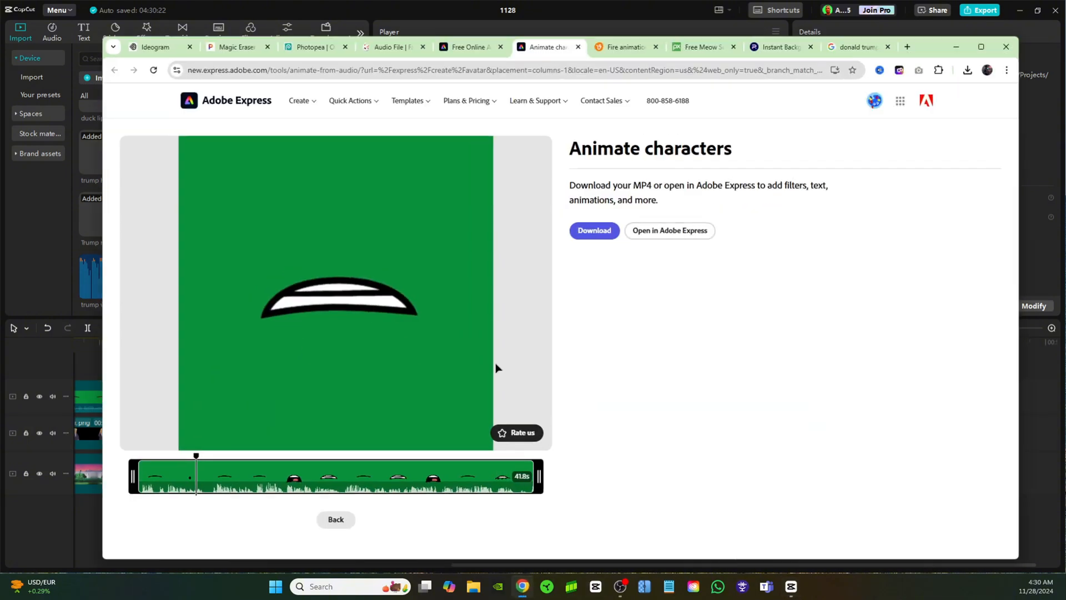
click(620, 36)
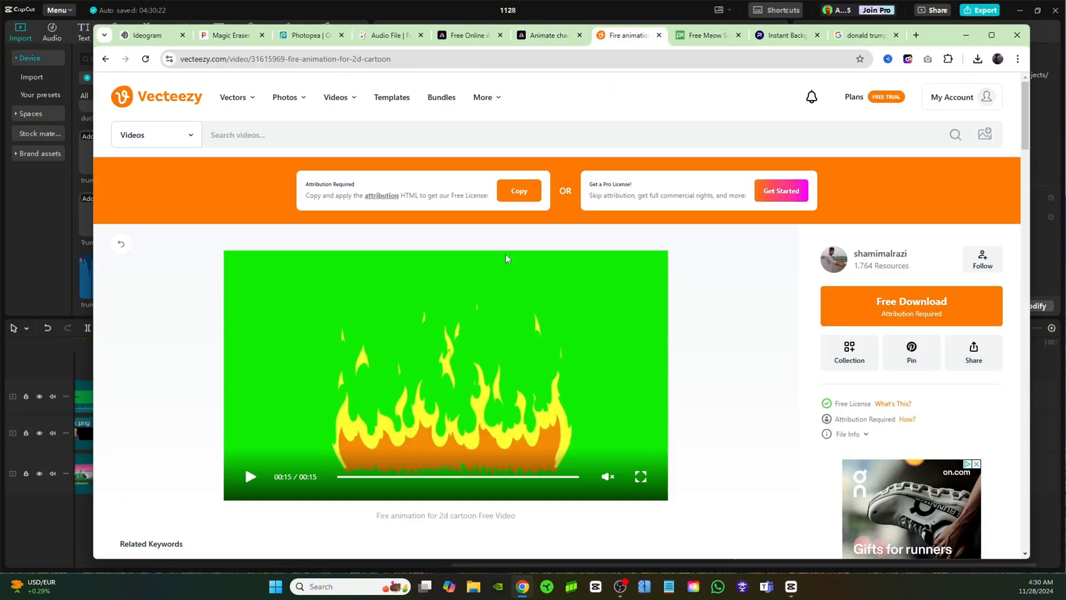
click(251, 133)
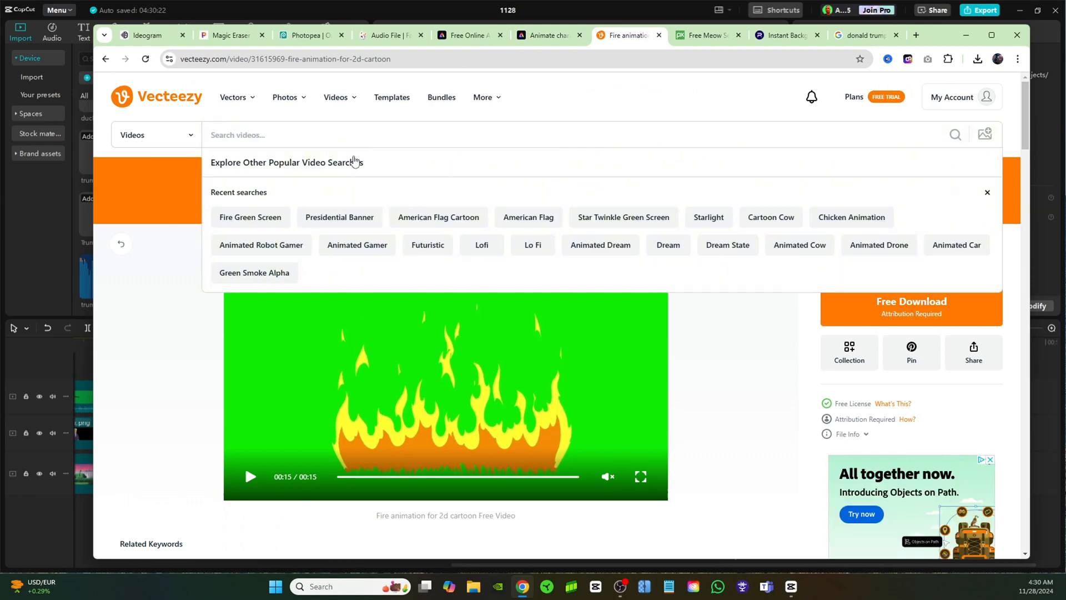
click(644, 220)
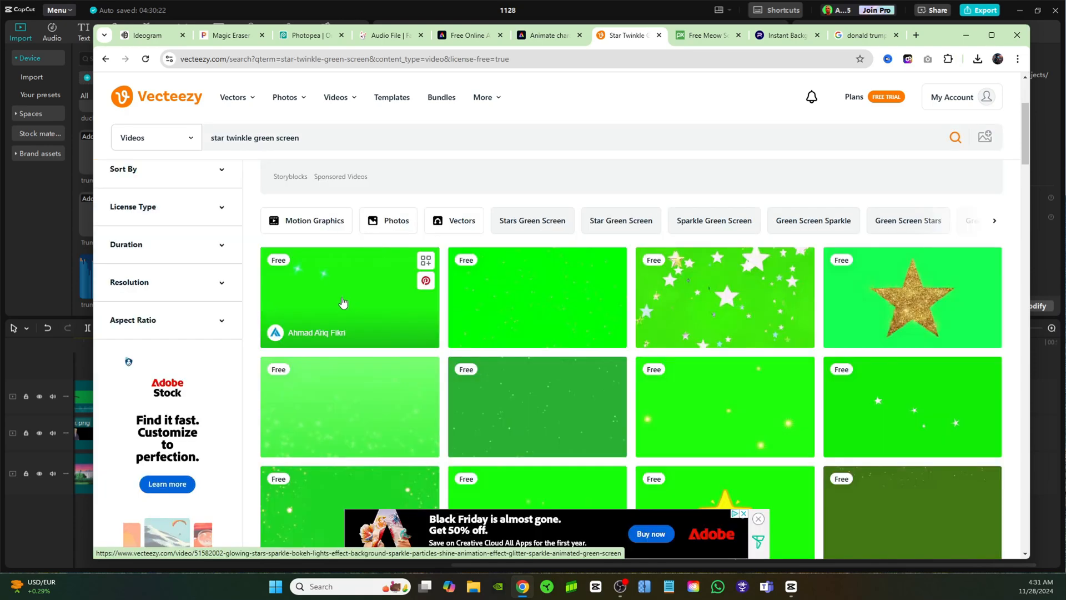
click(344, 296)
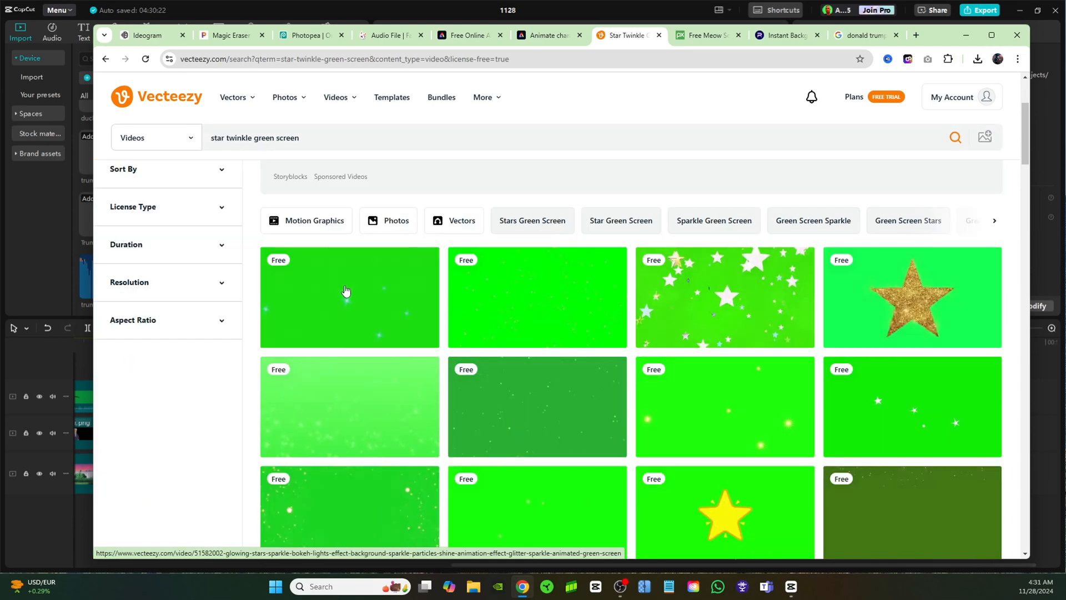
- Return to CapCut, import the glowing stars sparkle video and place it on a track above the mouth video at the start
click(969, 41)
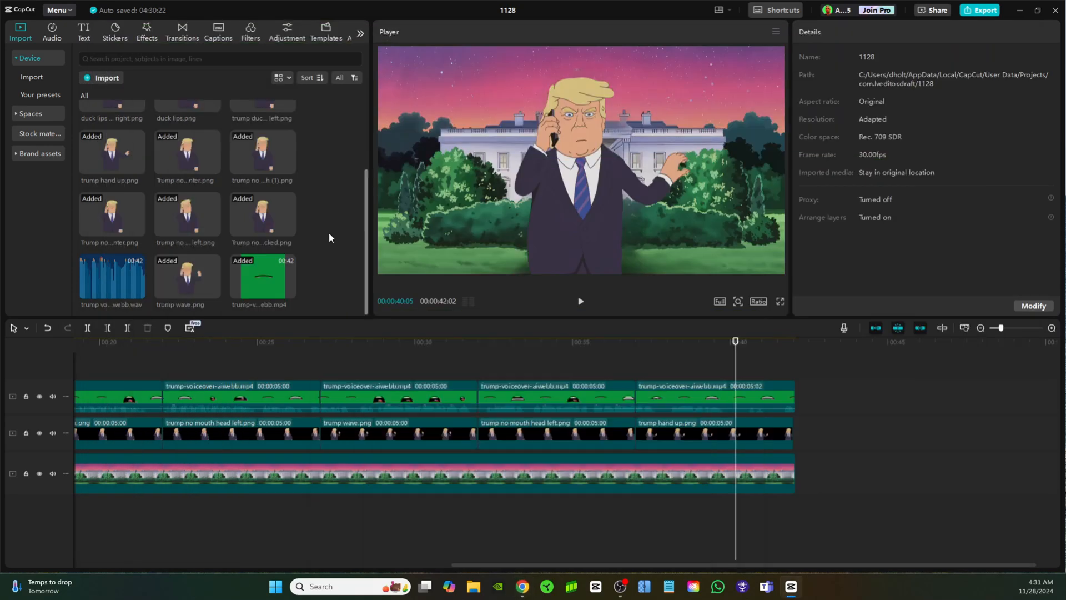
click(114, 80)
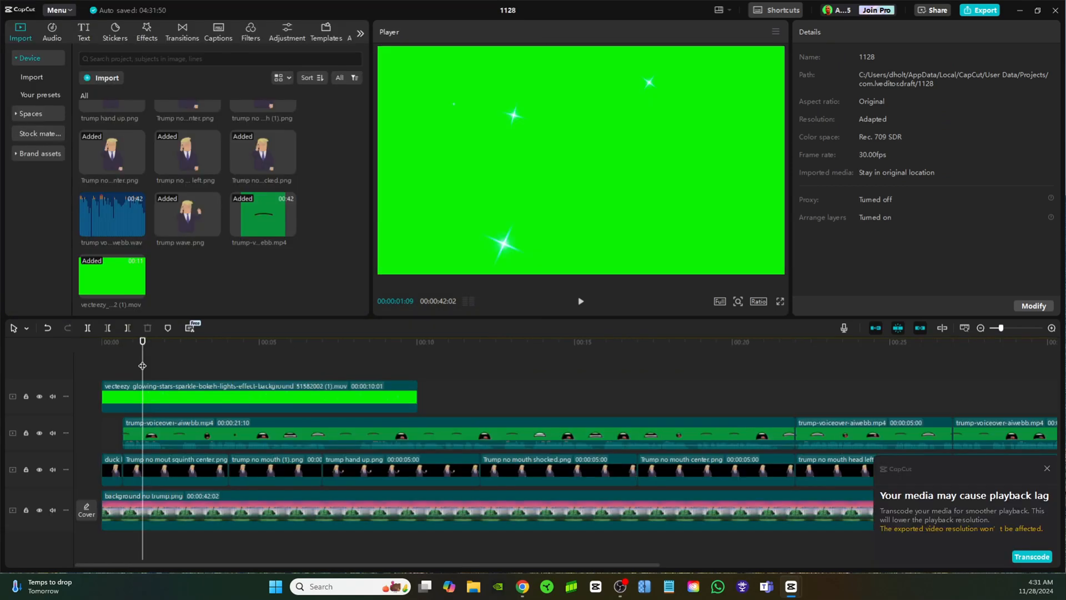
- Remove the sparkle clip's green with the chroma key at intensity 82, and shrink and move it over the scene's upper-left sky
click(267, 407)
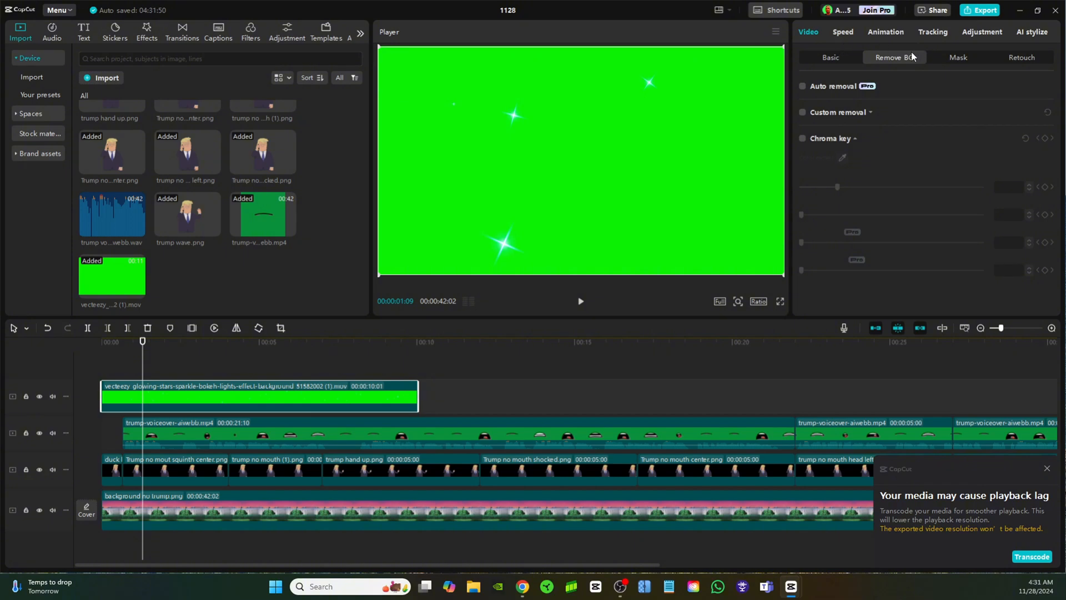
click(803, 139)
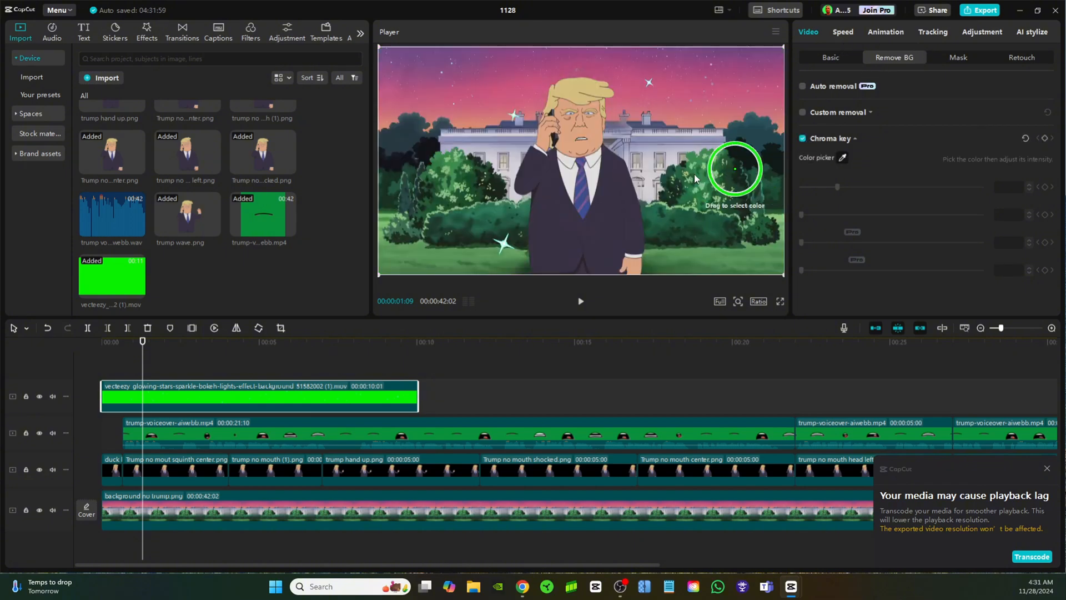
click(707, 175)
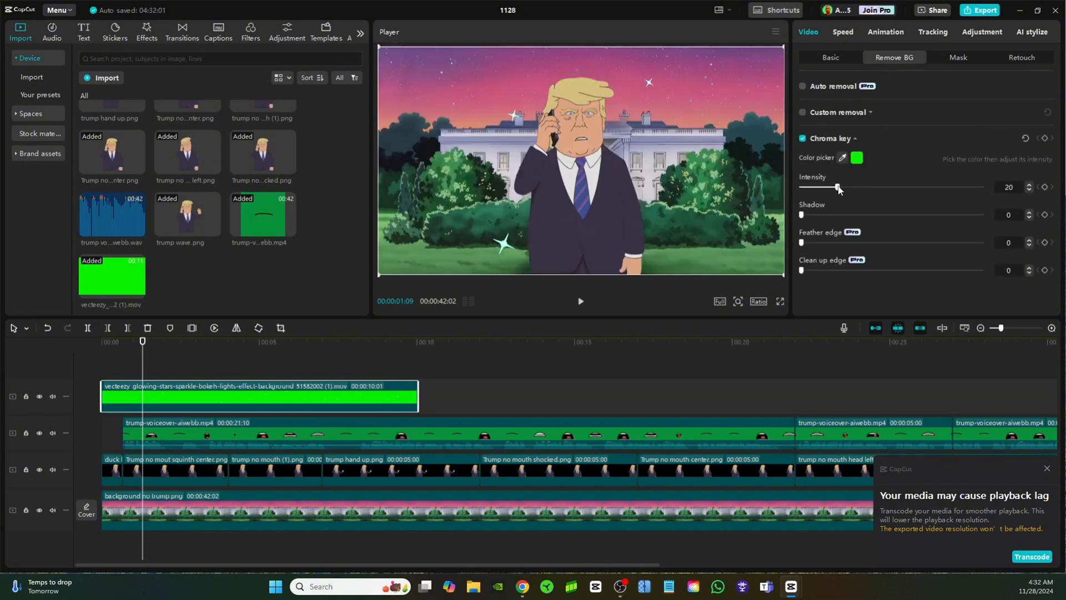
drag(839, 189, 948, 188)
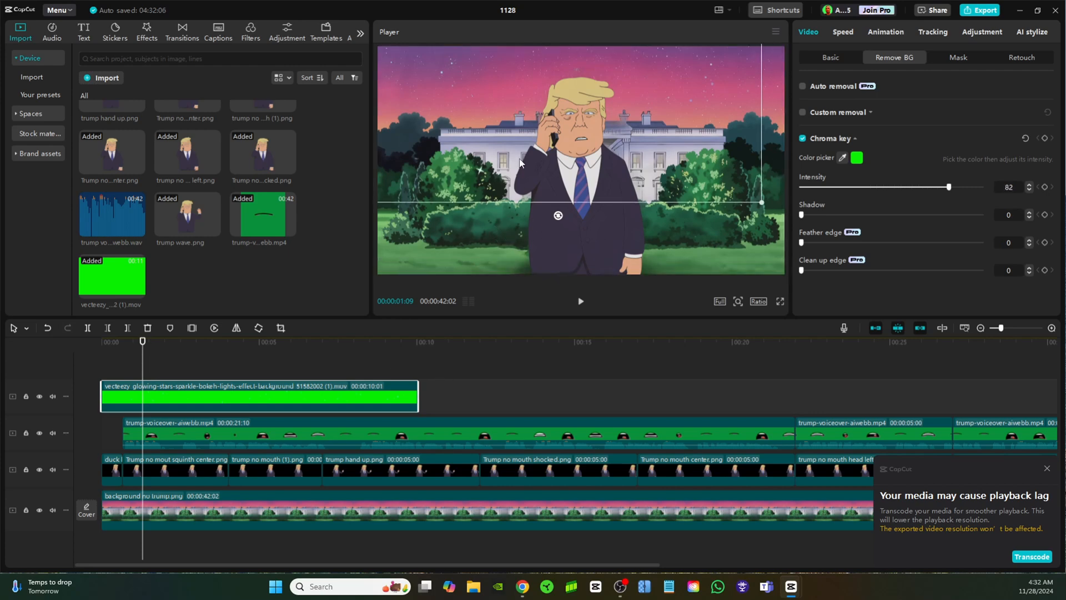
drag(520, 163, 537, 226)
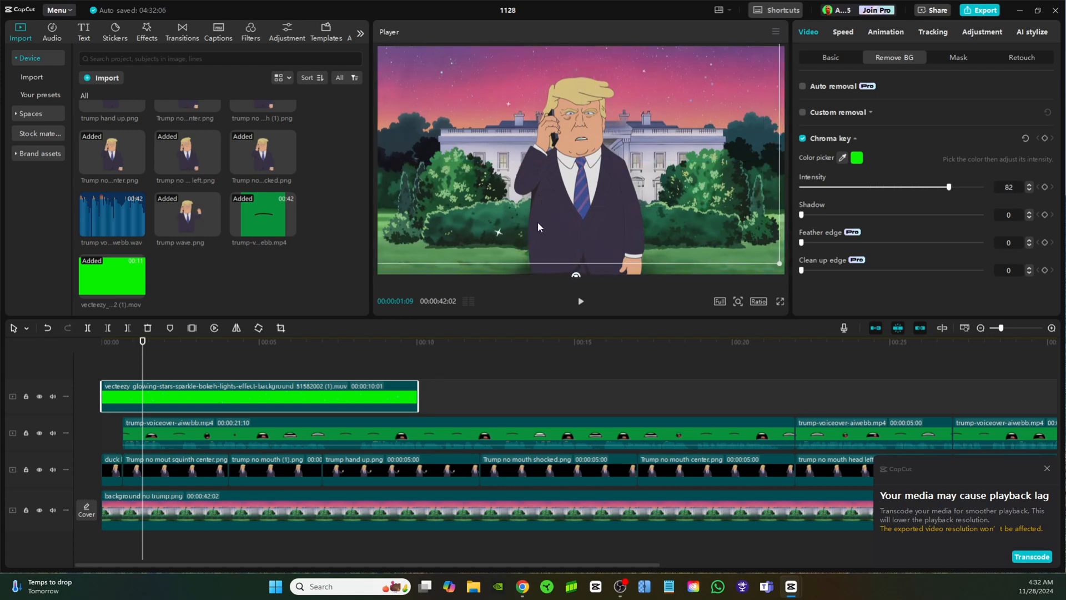
drag(678, 205, 473, 100)
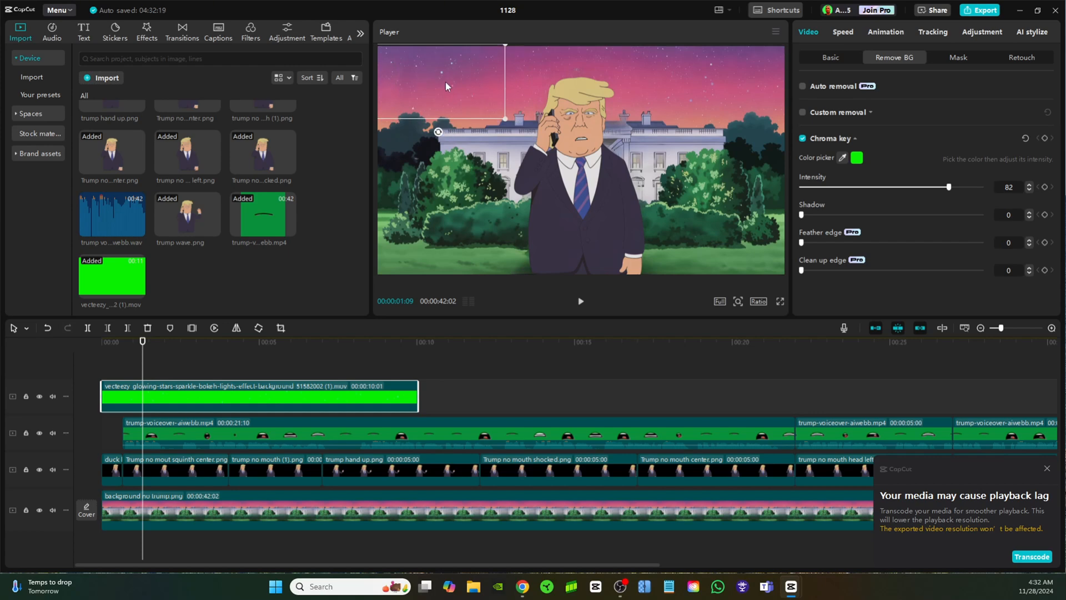
- Duplicate the sparkle clip twice onto stacked tracks at the timeline's start and spread the copies across the sky
right_click(277, 401)
click(306, 168)
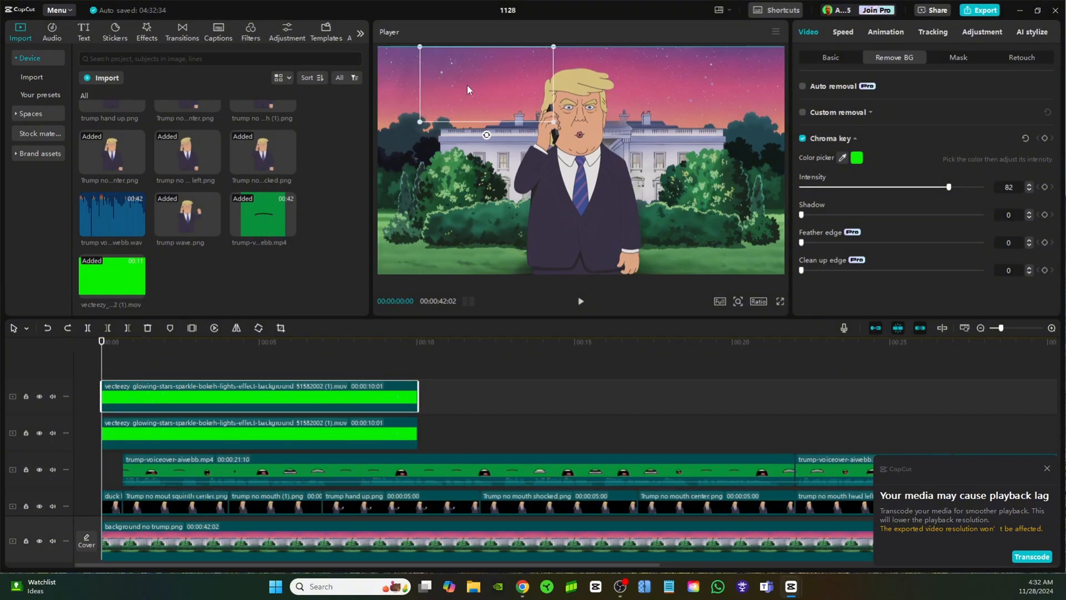
drag(508, 84, 702, 86)
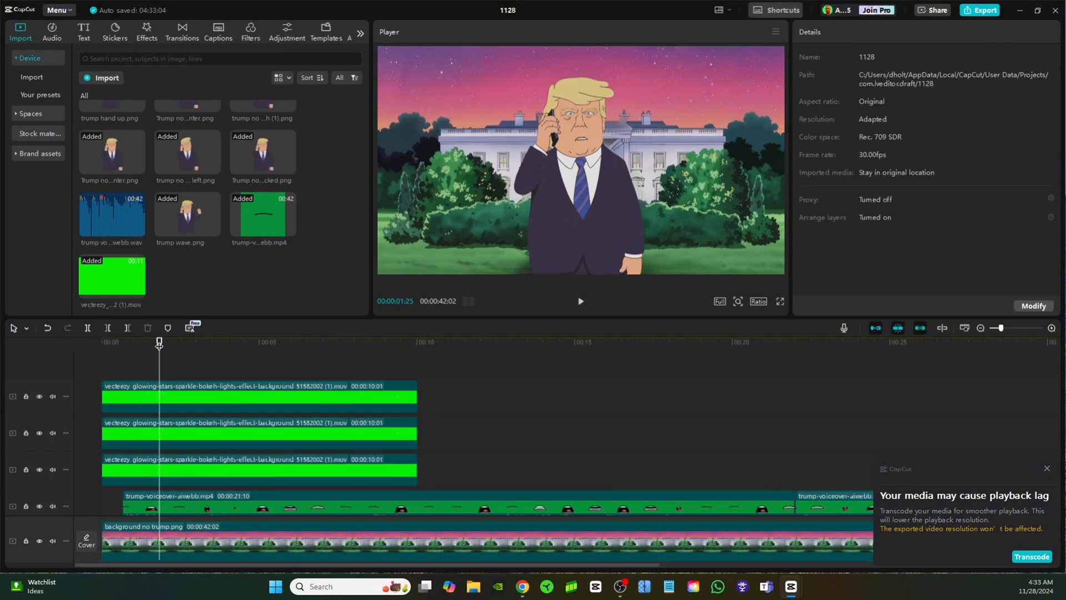
- Play the scene full screen from the beginning to check the star sparkles, and return to the timeline's start
drag(159, 343, 70, 355)
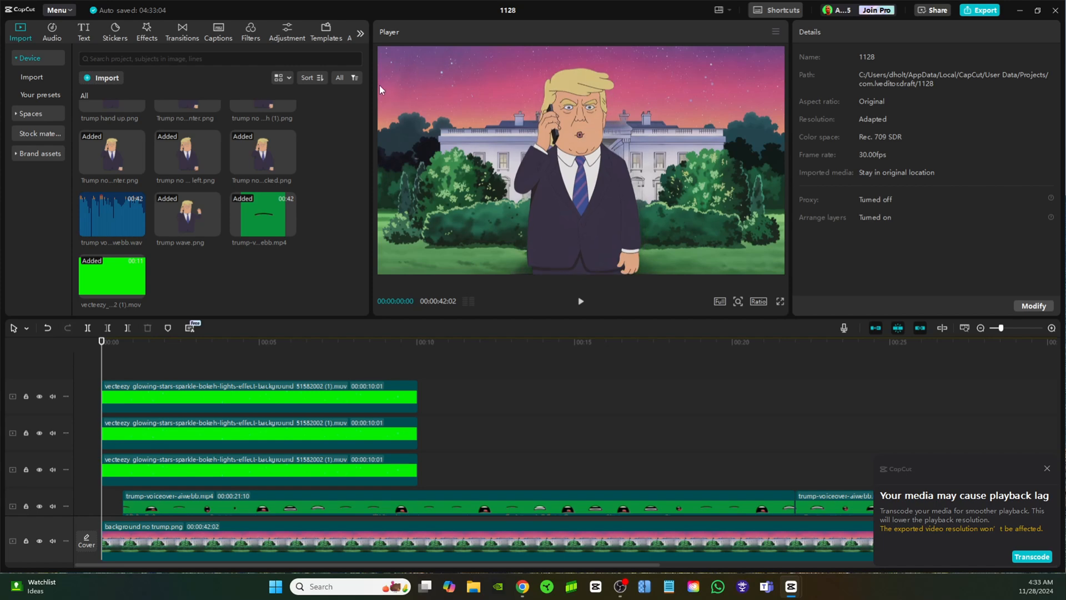
click(580, 301)
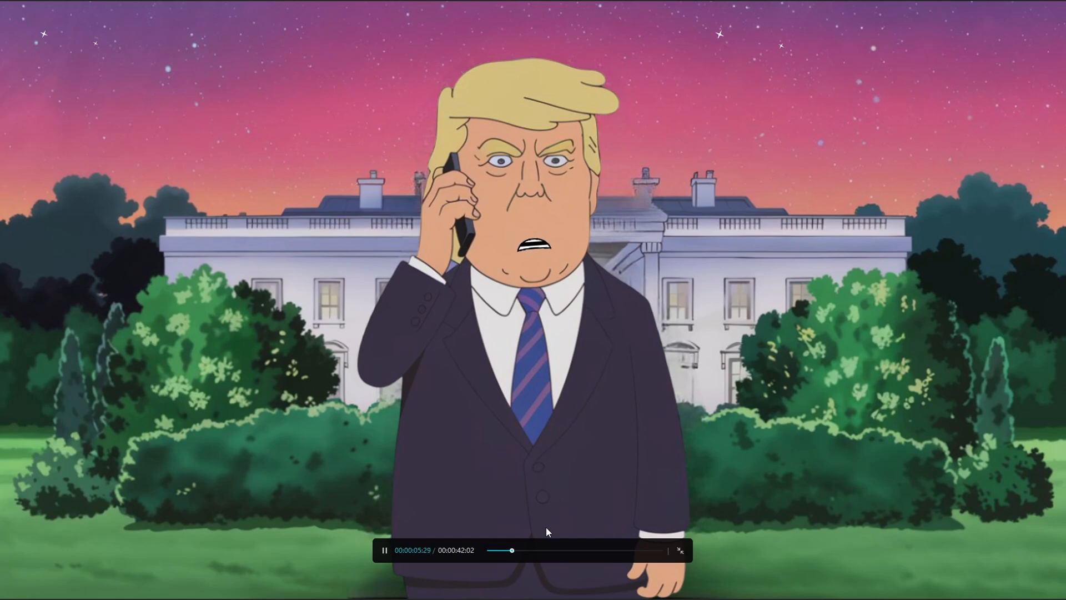
click(386, 555)
key(Escape)
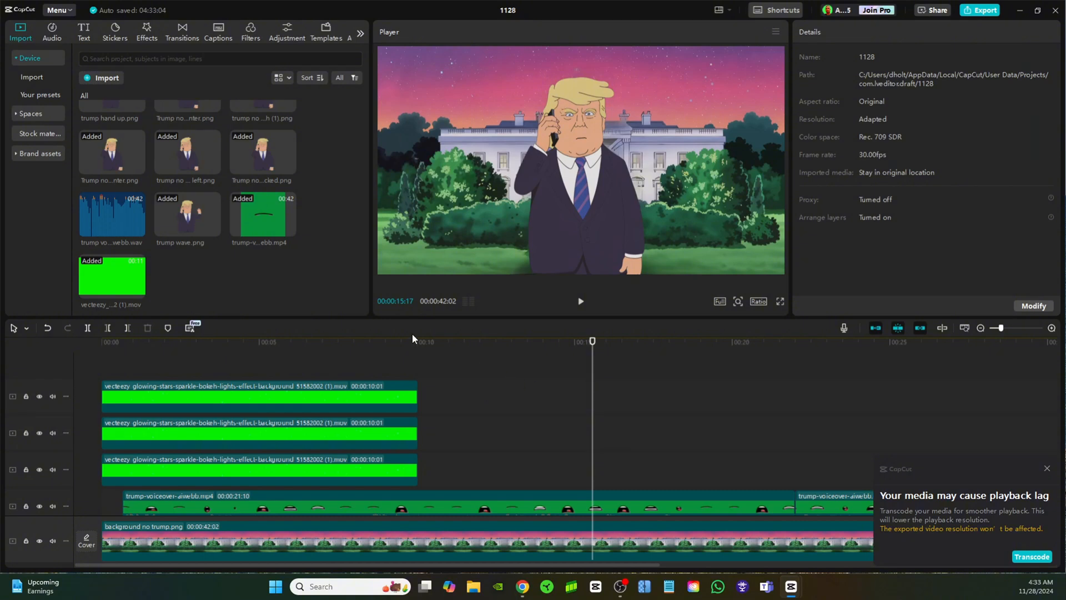
drag(173, 341, 101, 340)
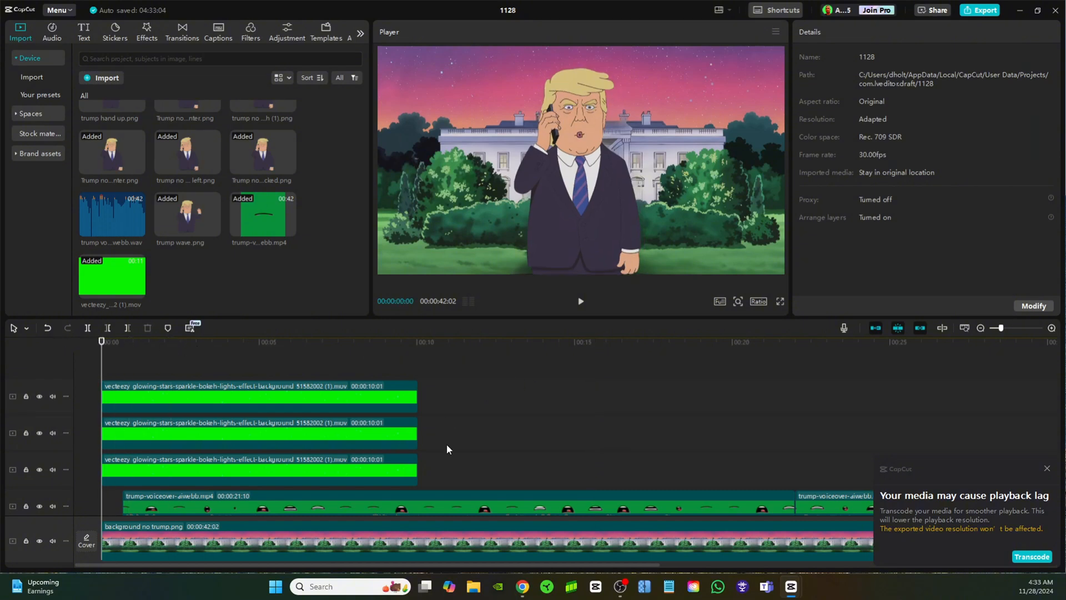
- Dismiss the playback lag notice, copy the three stacked sparkle clips and paste them directly after the originals
click(1047, 468)
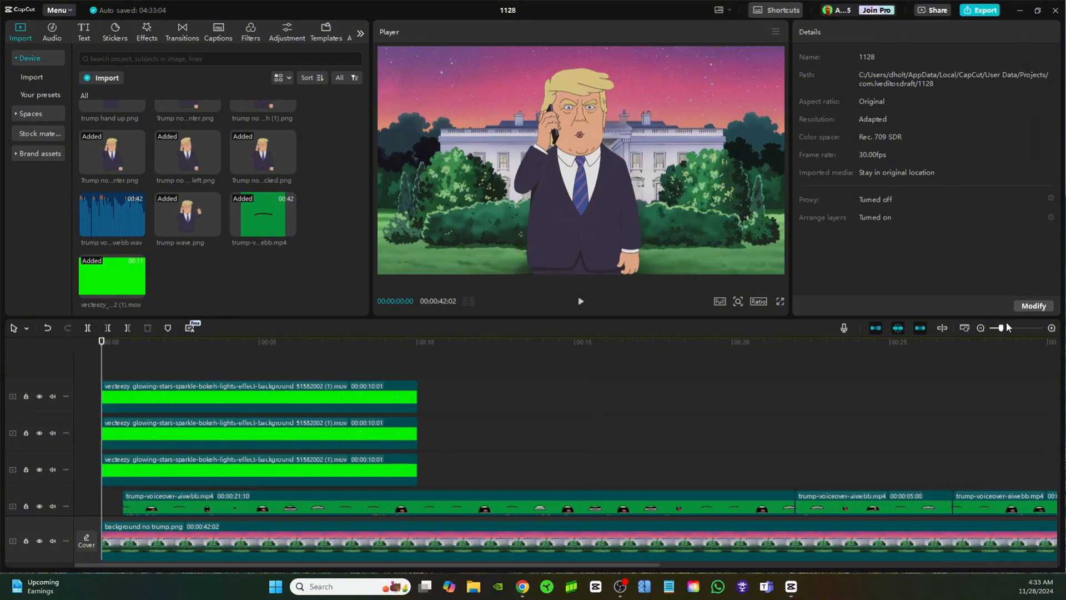
click(980, 328)
drag(293, 464, 113, 387)
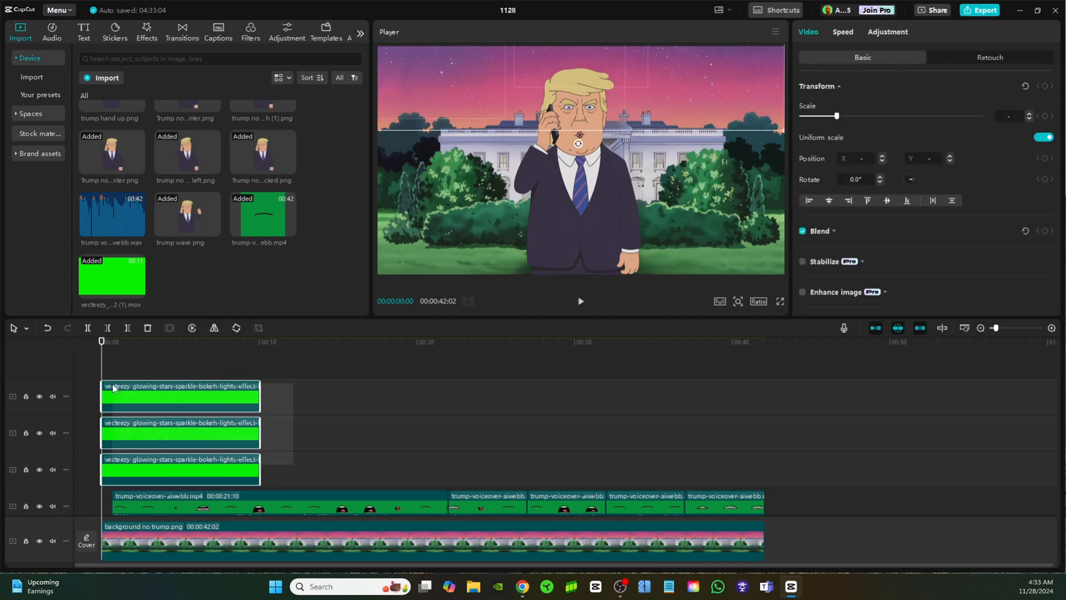
right_click(178, 403)
click(260, 355)
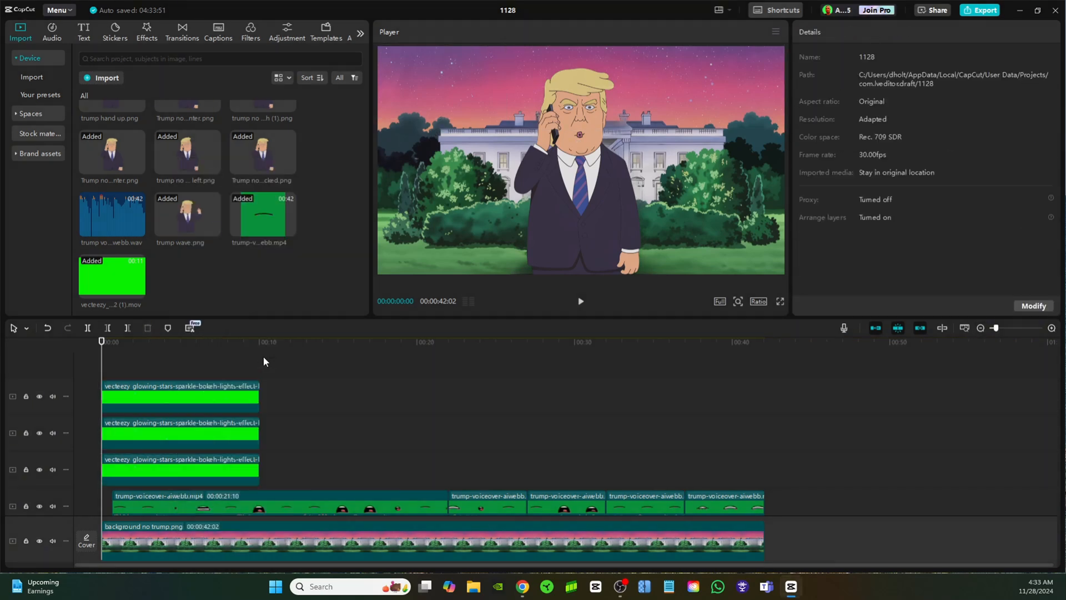
right_click(294, 415)
click(324, 418)
- Paste the three sparkle clips three more times end to end so they run past the background's end
right_click(451, 414)
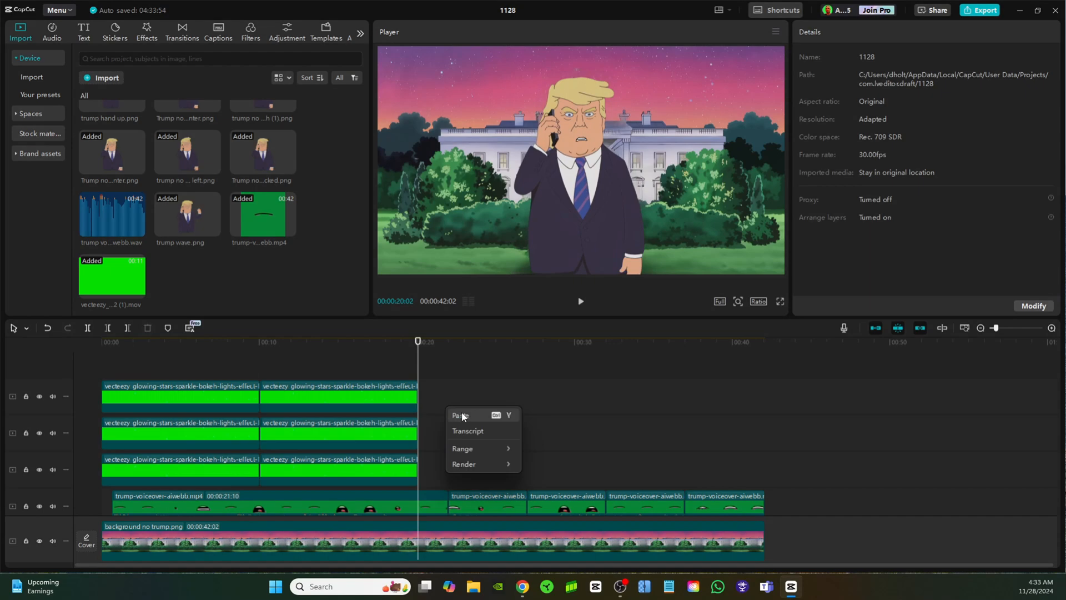
click(469, 419)
click(591, 355)
key(ctrl+v)
click(733, 357)
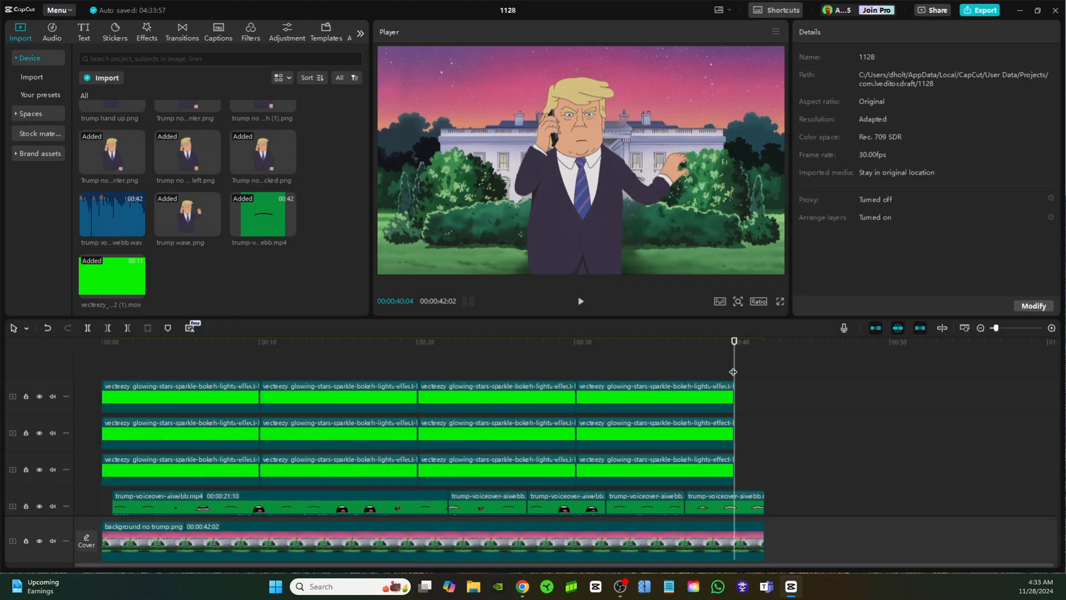
right_click(739, 395)
click(748, 404)
click(30, 343)
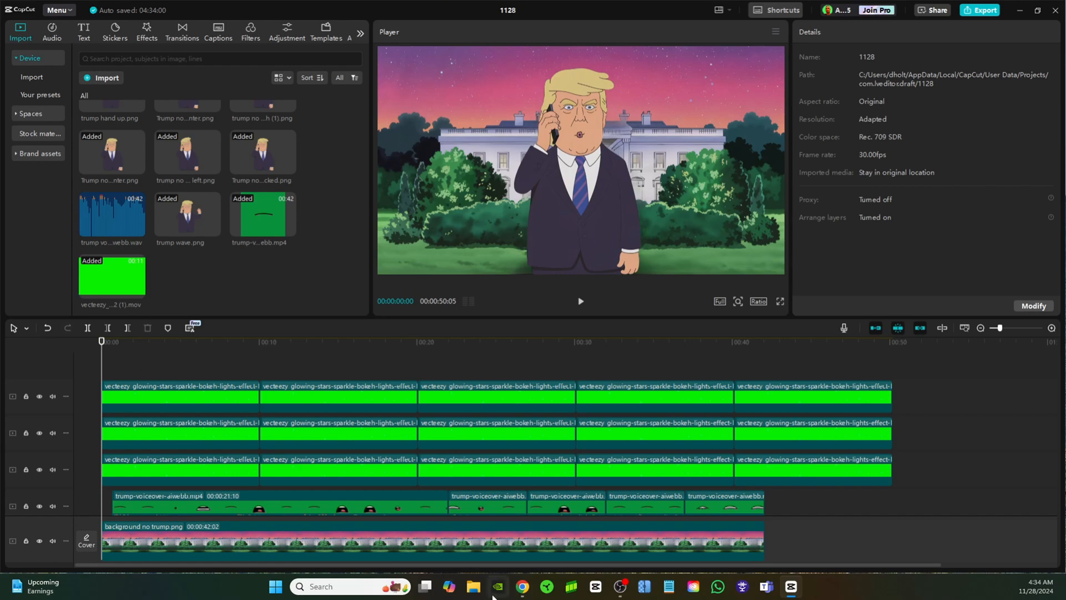
- Switch to Vecteezy in Chrome, search videos for "american flag cartoon" and download the looping American flag on a green background
click(522, 587)
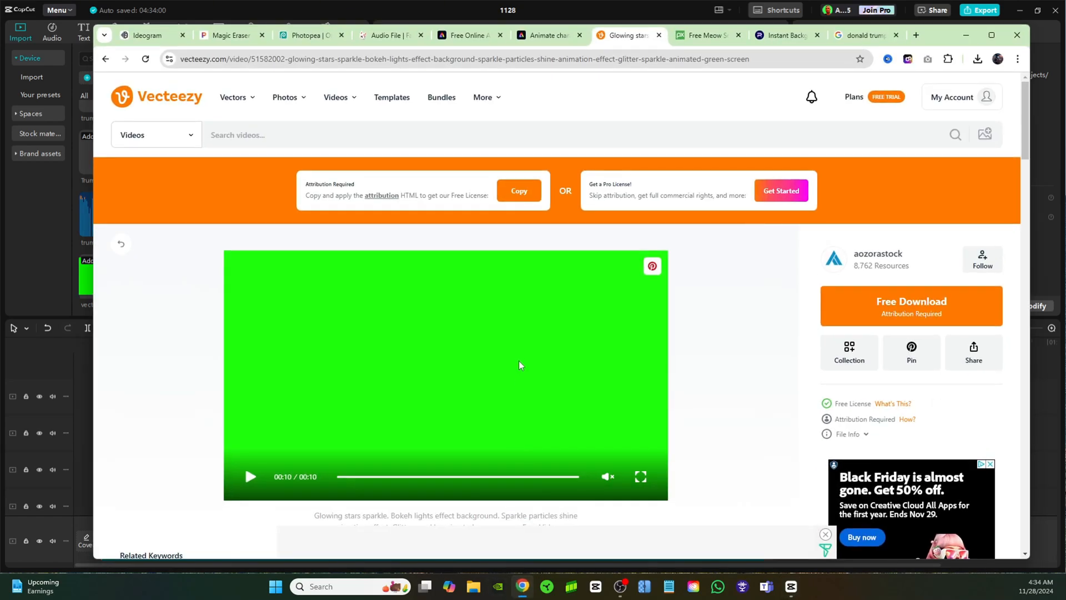
click(280, 141)
click(585, 215)
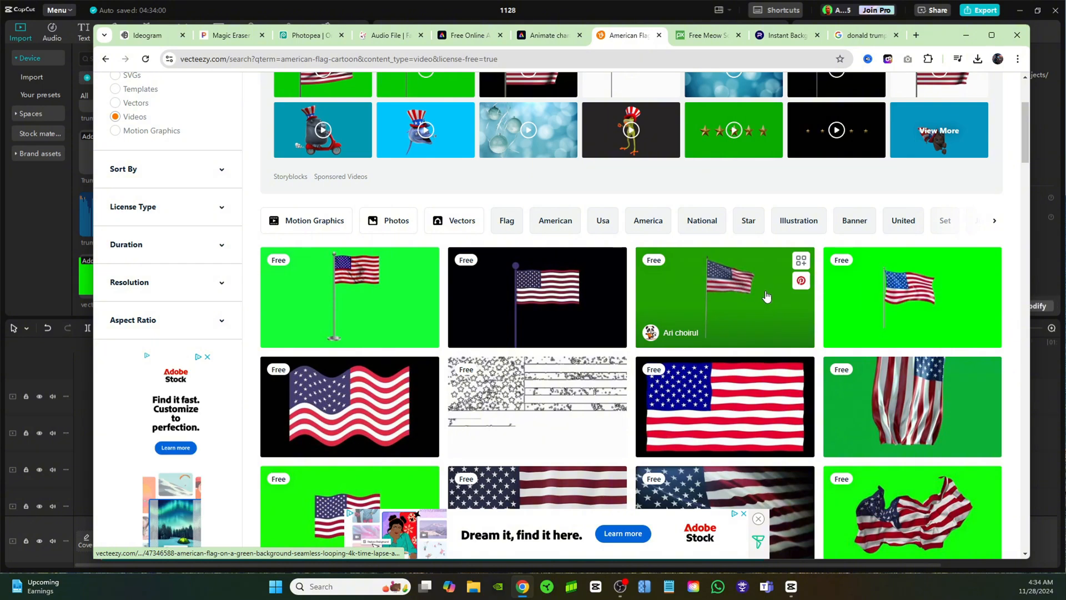
click(766, 295)
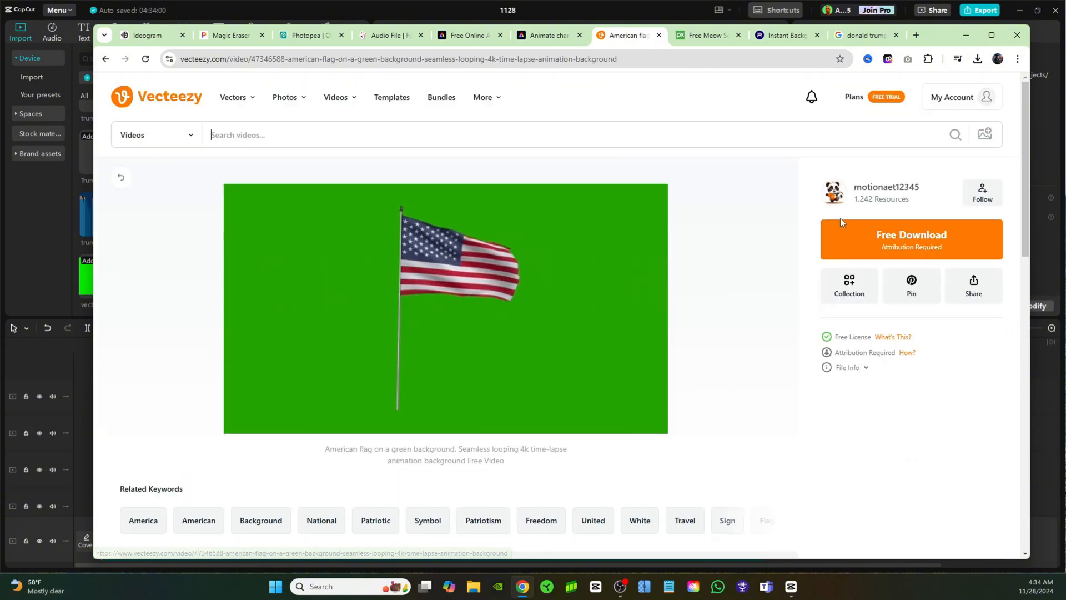
click(954, 245)
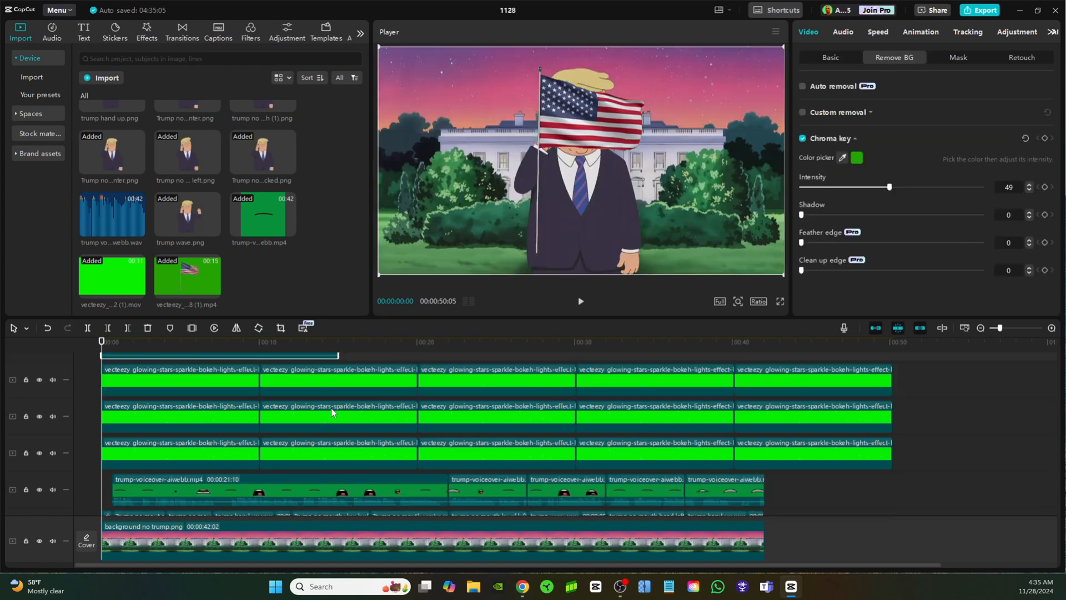
- Move the flag clip to the track directly above the background, and shrink and place it on the White House roof
scroll(332, 411, down, 1)
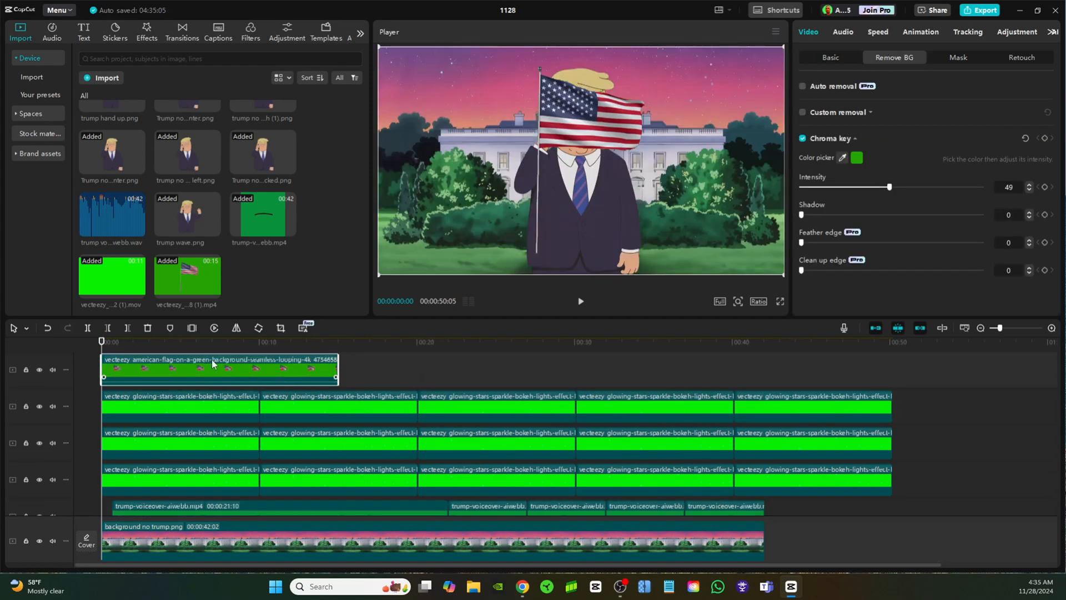
drag(225, 373, 208, 502)
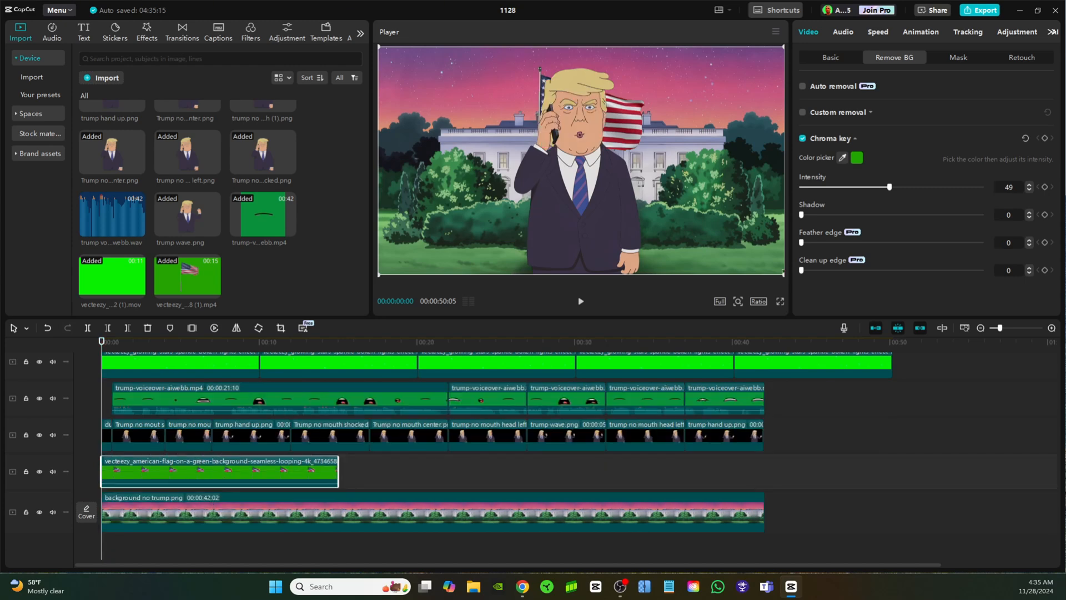
drag(784, 273, 701, 228)
drag(647, 170, 642, 96)
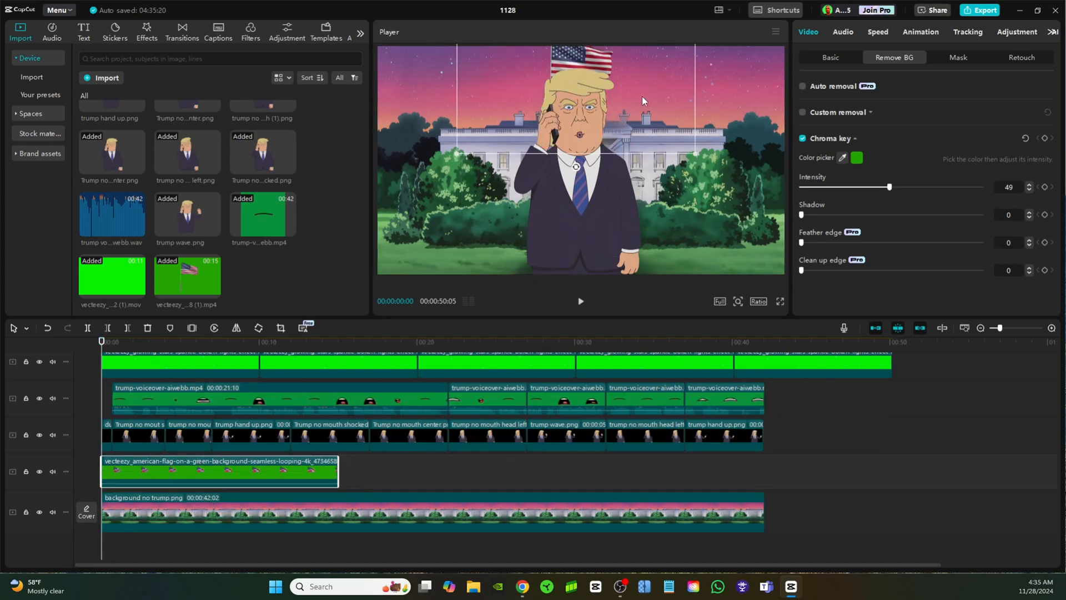
drag(695, 154, 667, 137)
drag(626, 109, 662, 111)
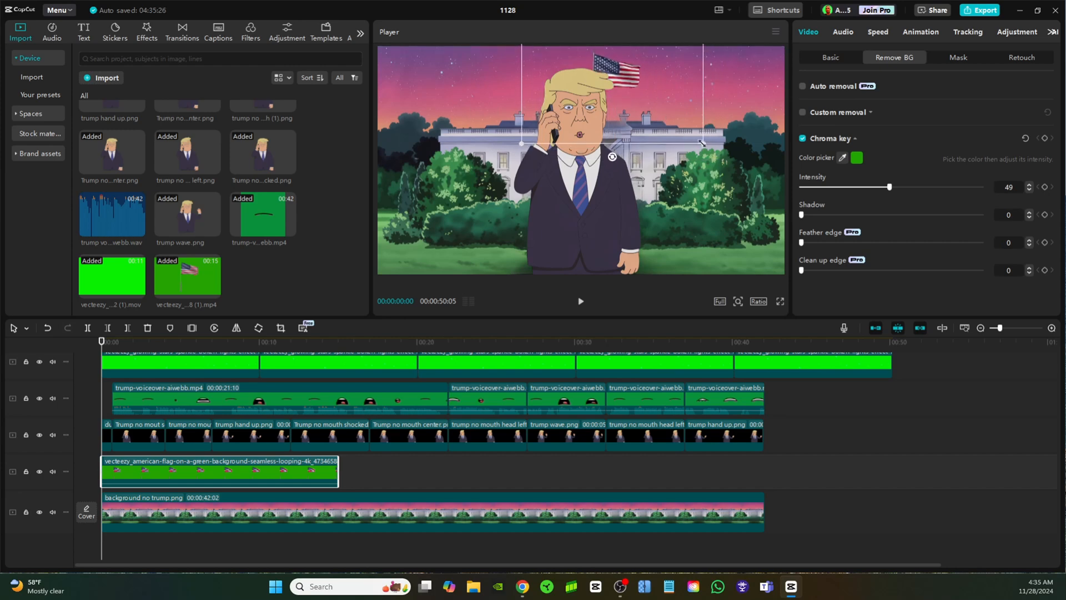
drag(702, 143, 632, 113)
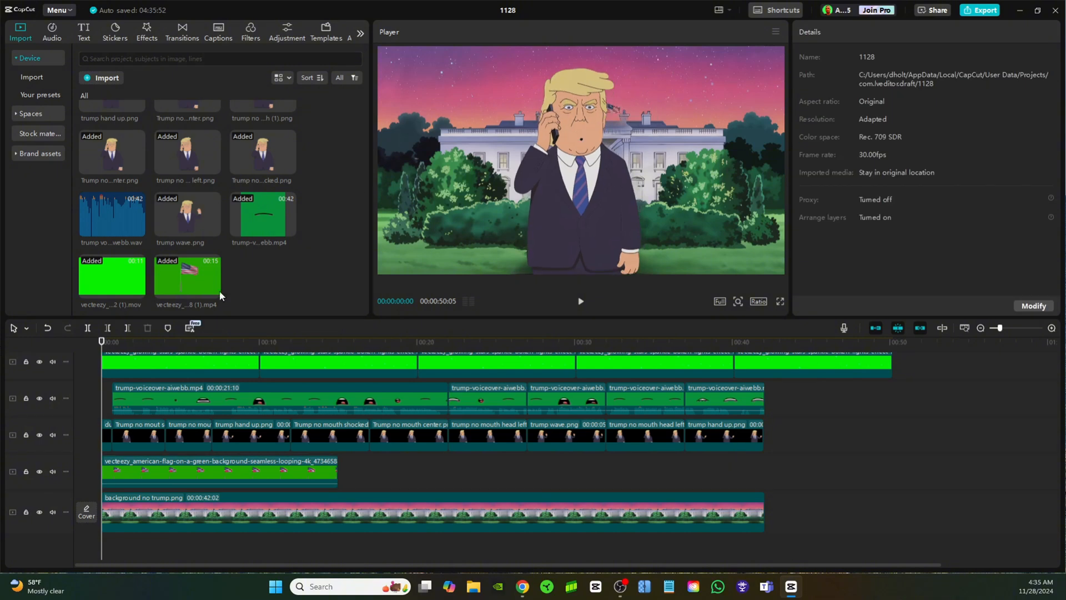
- Play the scene to the flag clip's end, and copy the flag clip and paste it twice in a row from 00:00:15:00
click(581, 303)
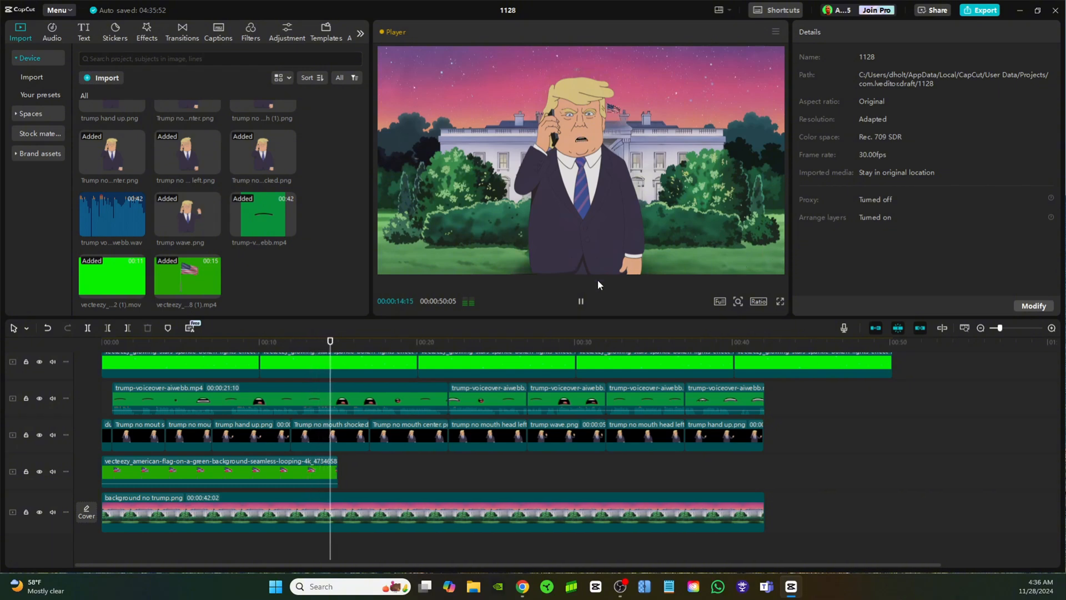
click(580, 301)
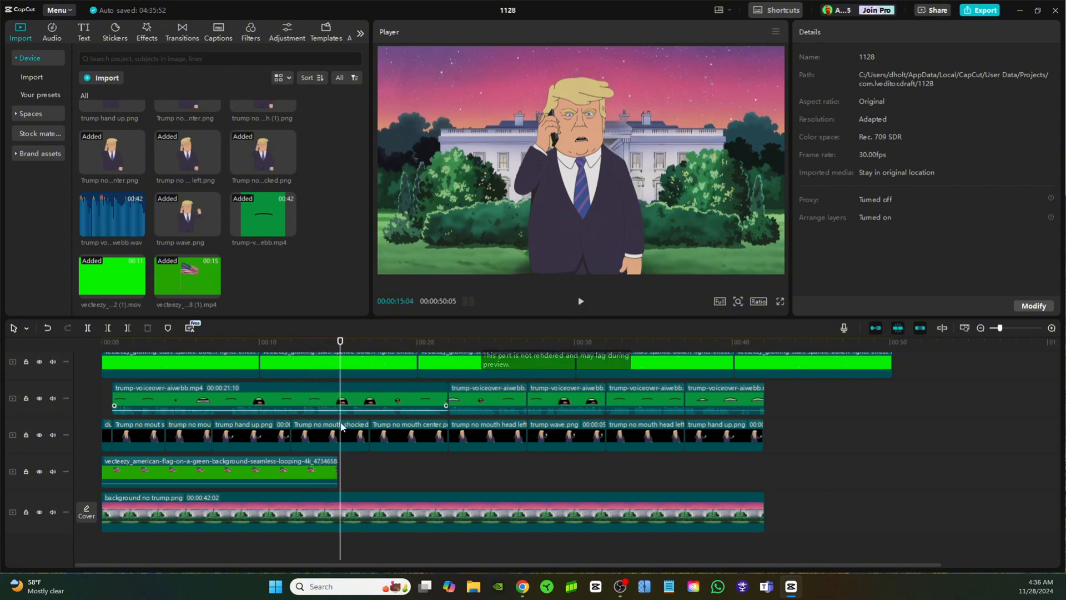
click(296, 468)
right_click(295, 468)
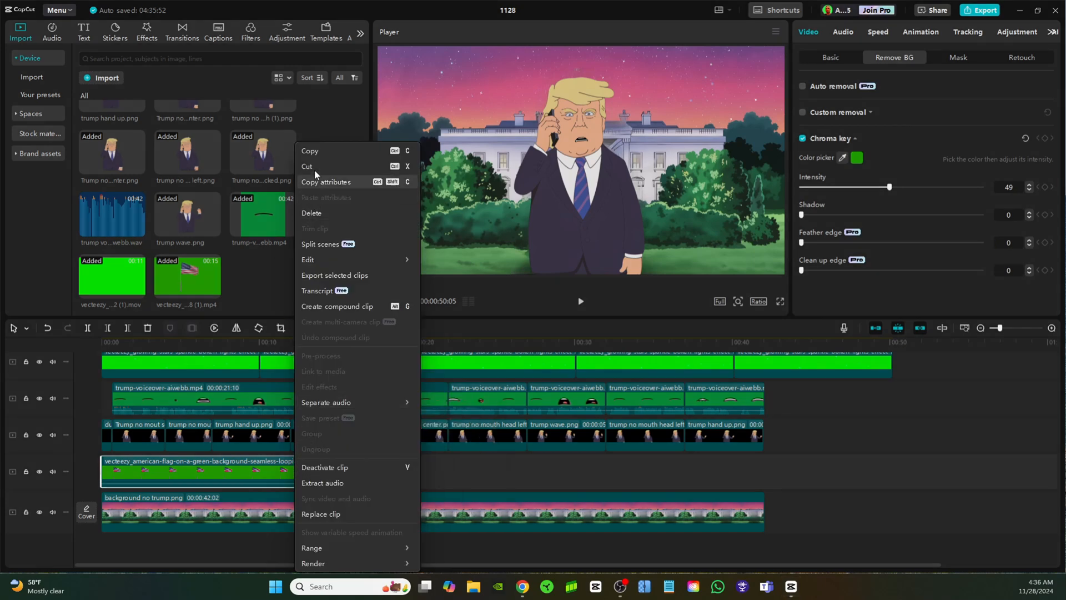
click(310, 150)
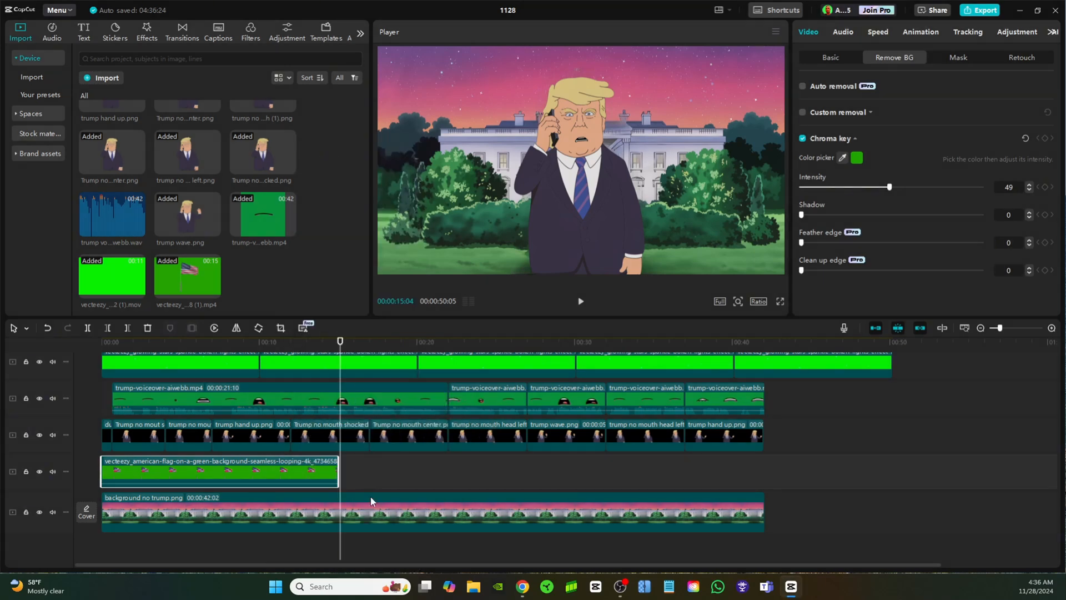
click(336, 345)
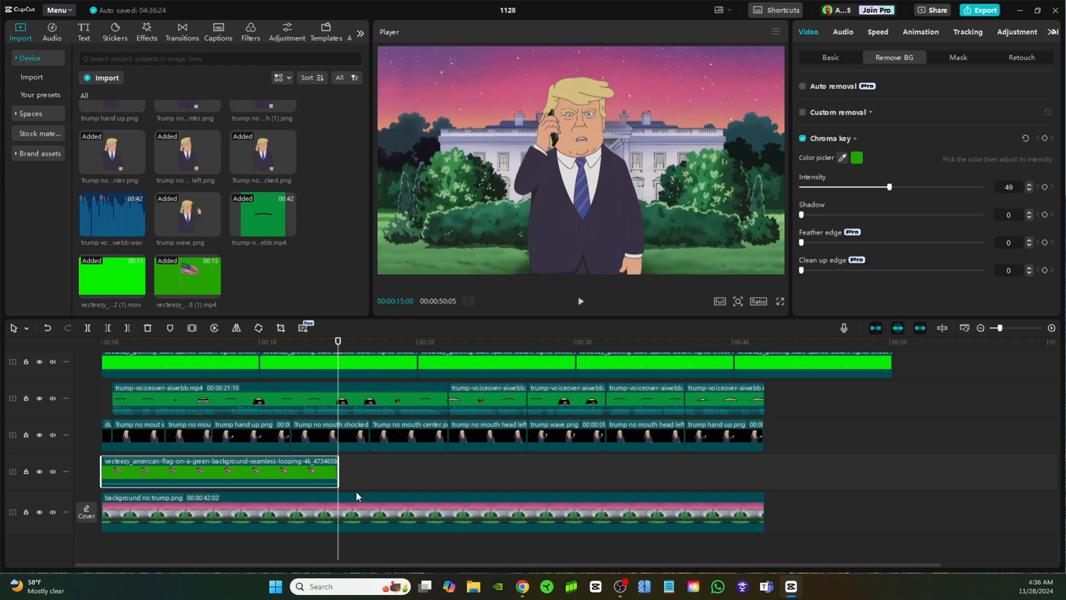
key(ctrl+v)
key(ctrl+v)
drag(129, 341, 57, 389)
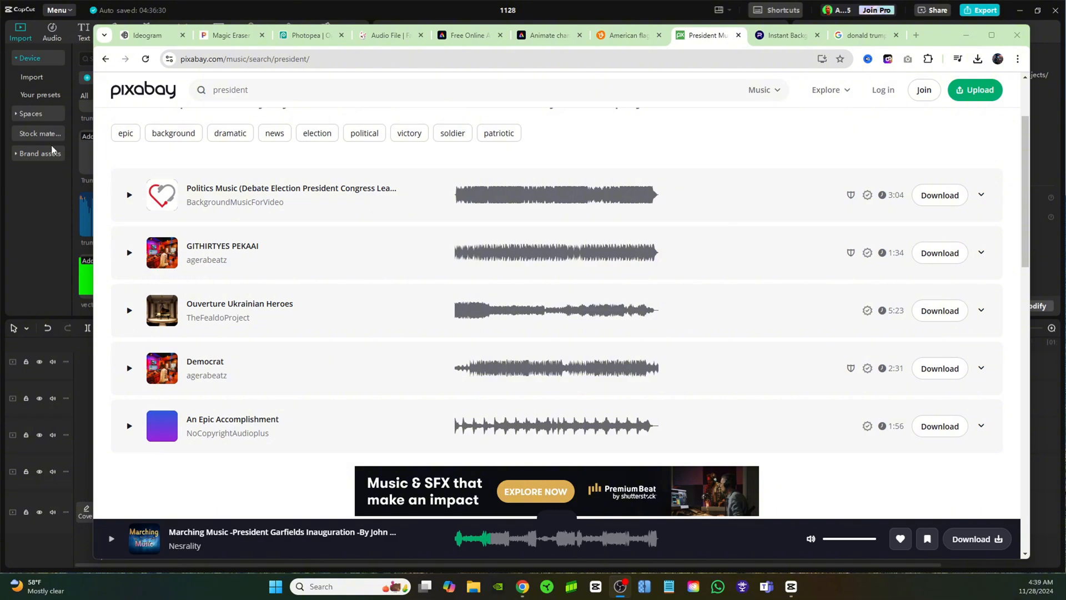
- Audition the President Garfield inauguration march on Pixabay, return to CapCut, and import the march onto an audio track at the start
scroll(698, 214, down, 10)
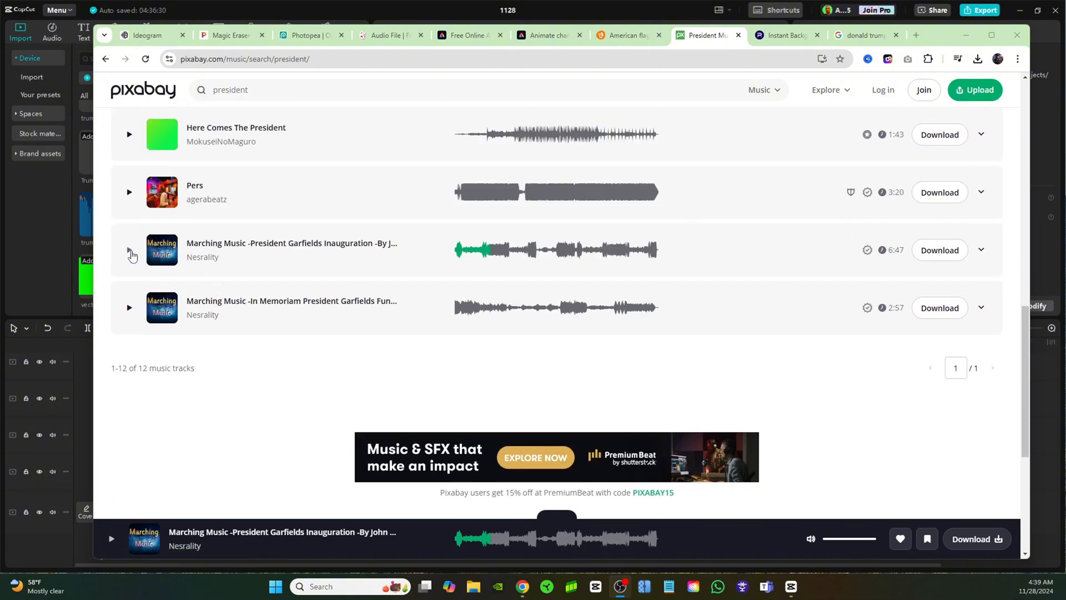
click(130, 252)
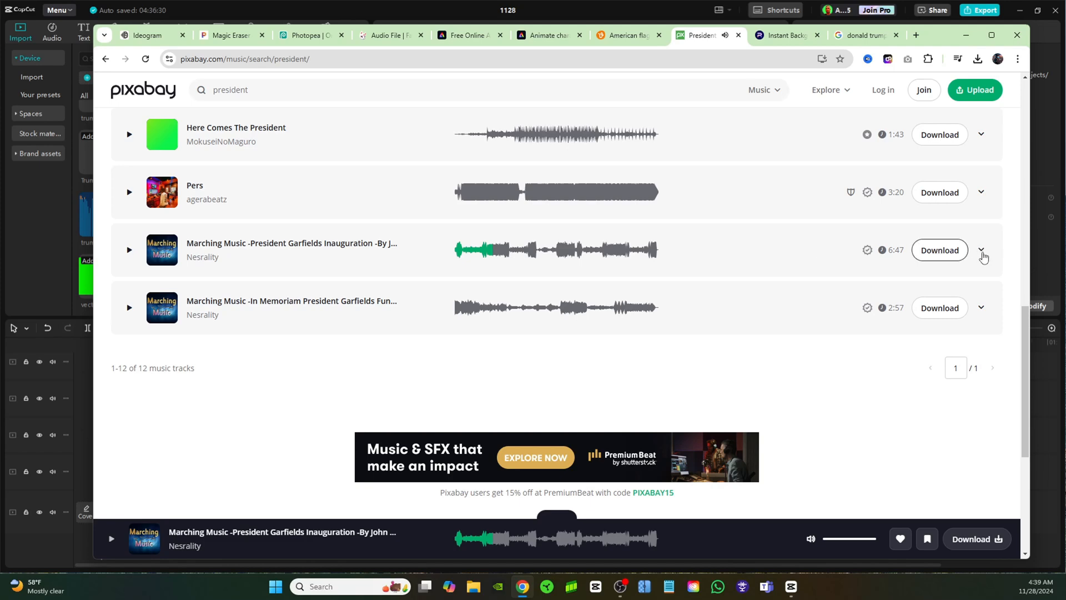
key(alt+Tab)
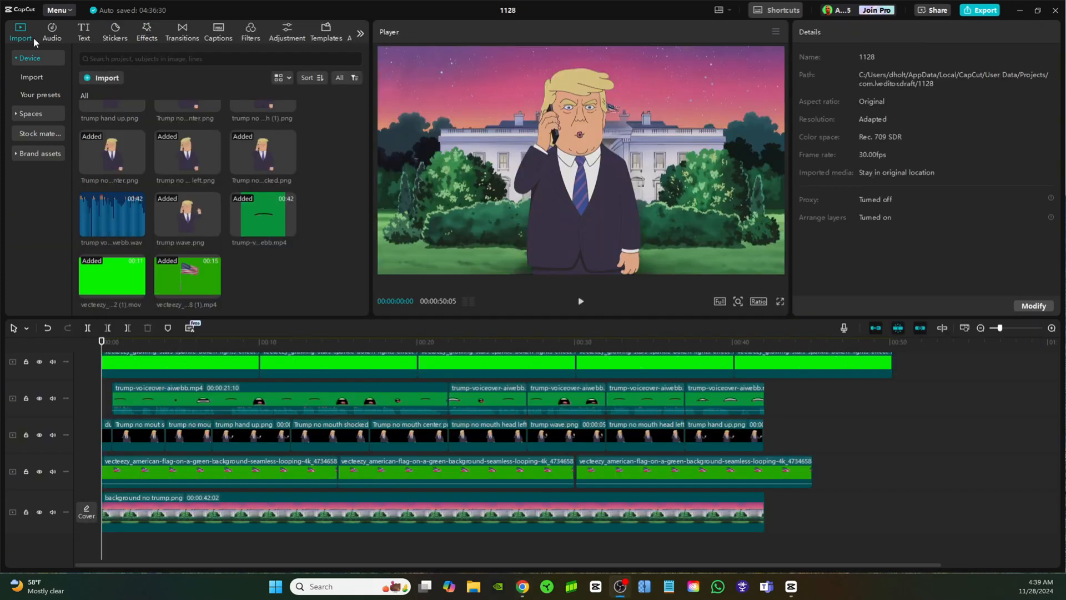
click(101, 78)
scroll(235, 205, down, 1)
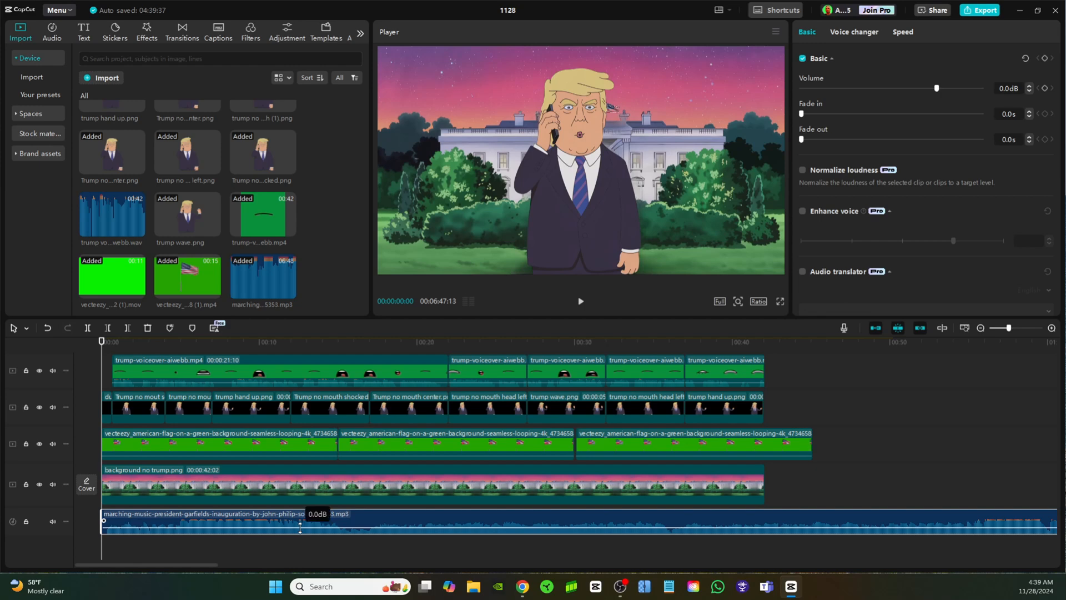
- Lower the marching music's volume to -18.3 dB and play the scene from the beginning in full screen
key(space)
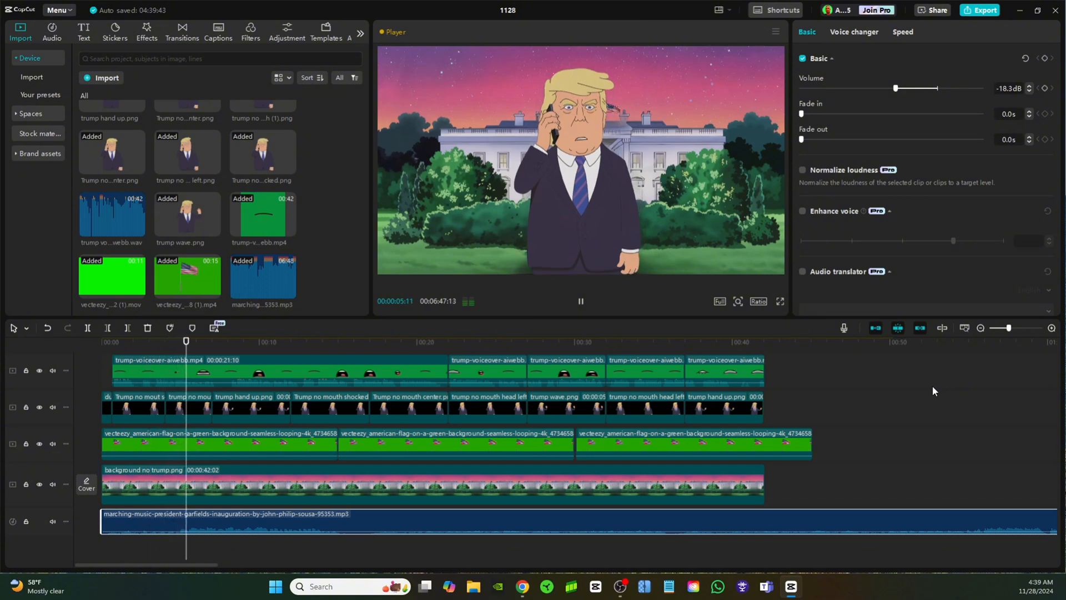
click(581, 302)
key(Home)
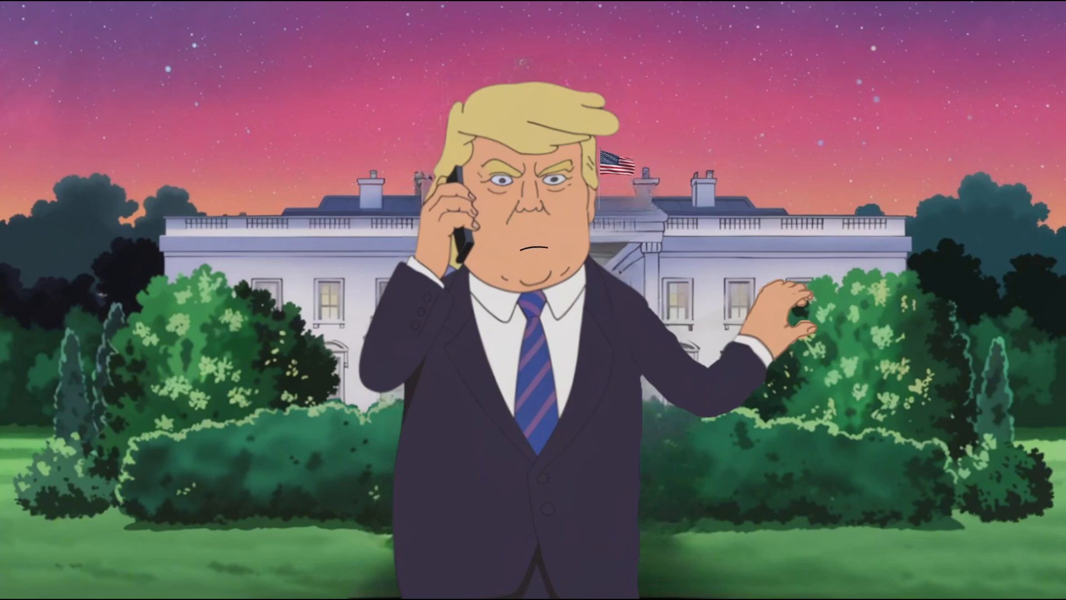
key(Escape)
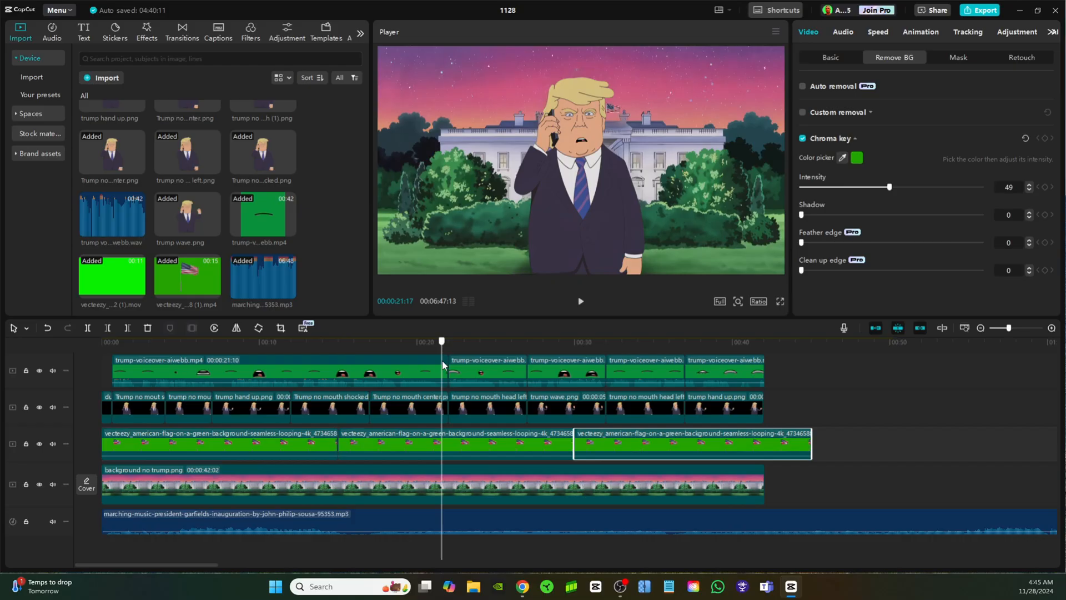